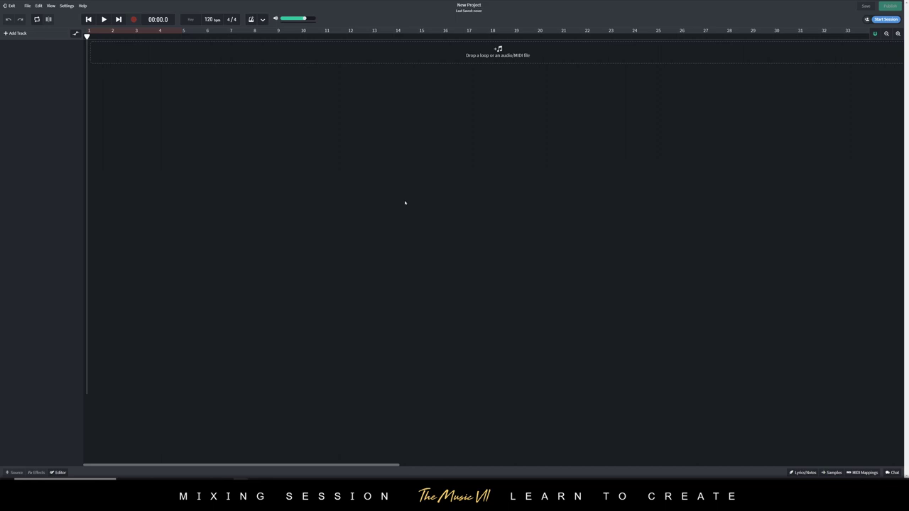
- Switch to File Explorer showing the Vocal Multitrack 6 (UK Drill) stems folder
{"action": "key", "text": "alt+Tab"}
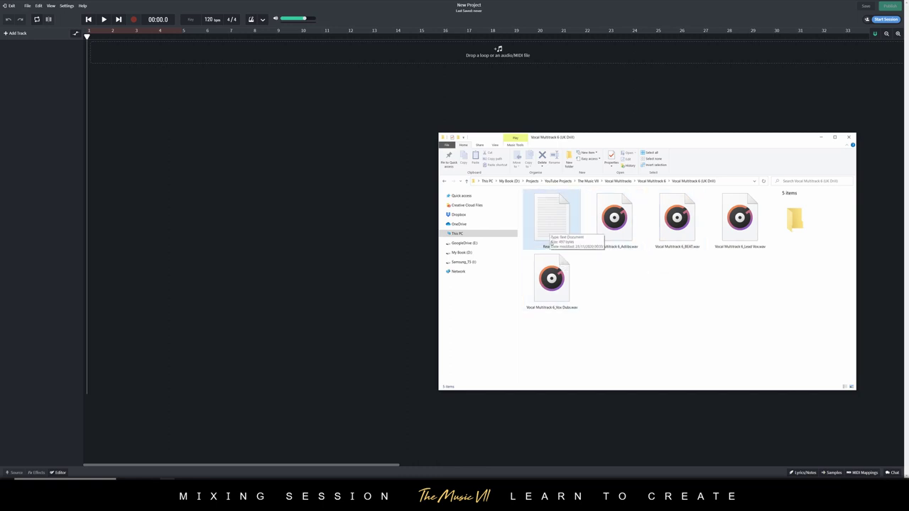
- Read the 145 bpm tempo in ReadMe.txt, then return to the empty BandLab project
{"action": "double_click", "coordinate": [558, 215]}
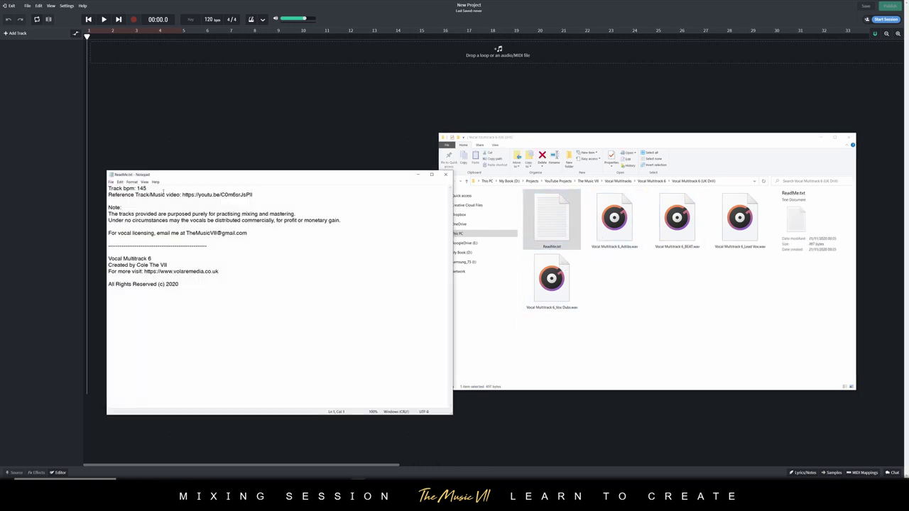
{"action": "left_click", "coordinate": [194, 108]}
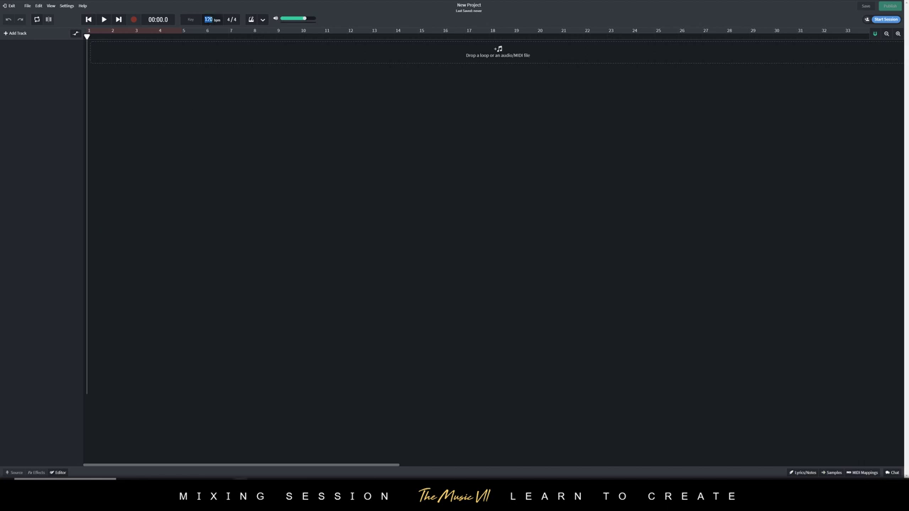
- Enter 145 in the BPM field and confirm it
{"action": "type", "text": "5"}
{"action": "key", "text": "Return"}
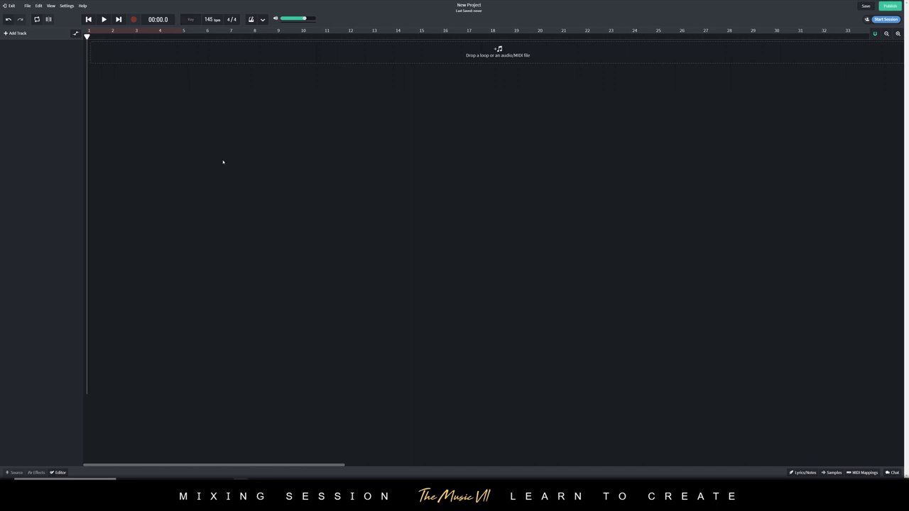
- Select the BEAT, Adlibs, Lead Vox and Vox Dubs WAV stems and drag them onto the timeline
{"action": "key", "text": "alt+Tab"}
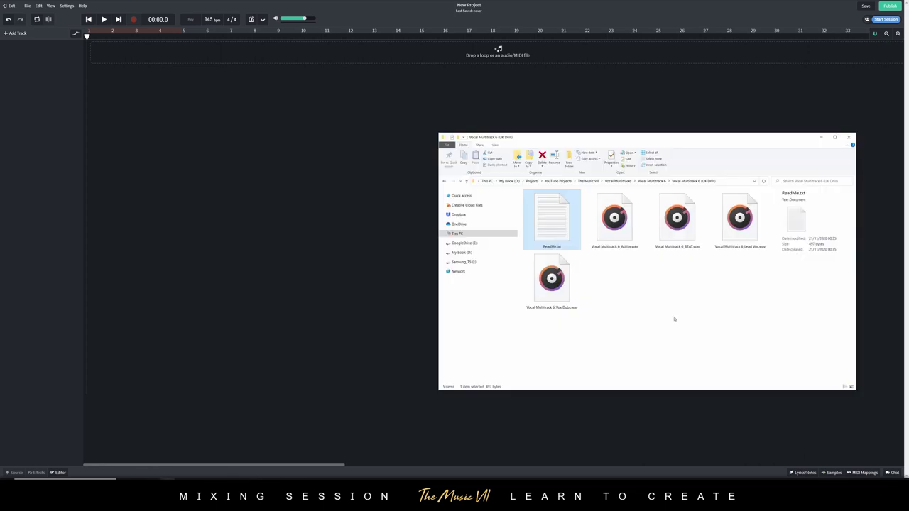
{"action": "left_click", "coordinate": [676, 220]}
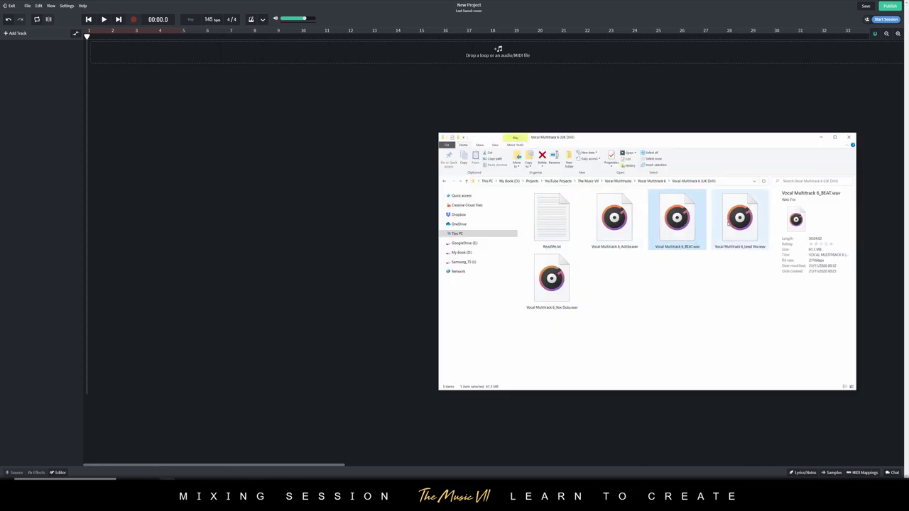
{"action": "left_click", "coordinate": [739, 217], "text": "ctrl"}
{"action": "left_click", "coordinate": [552, 278], "text": "ctrl"}
{"action": "left_click", "coordinate": [614, 216], "text": "ctrl"}
{"action": "left_click_drag", "start_coordinate": [629, 236], "coordinate": [93, 56]}
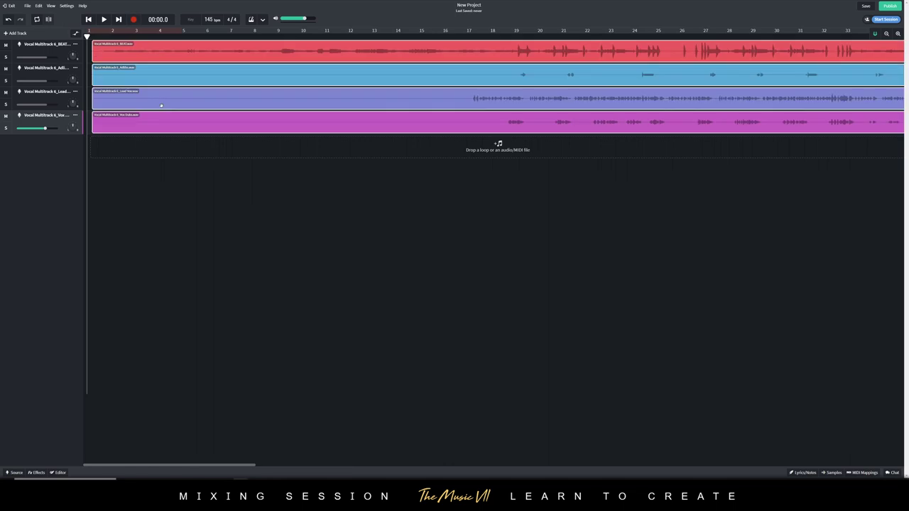
- Rename the four tracks Beat, Adlibs, Lead Vox and Vox Dubs
{"action": "left_click", "coordinate": [47, 44]}
{"action": "double_click", "coordinate": [46, 44]}
{"action": "type", "text": "Beat"}
{"action": "left_click", "coordinate": [46, 67]}
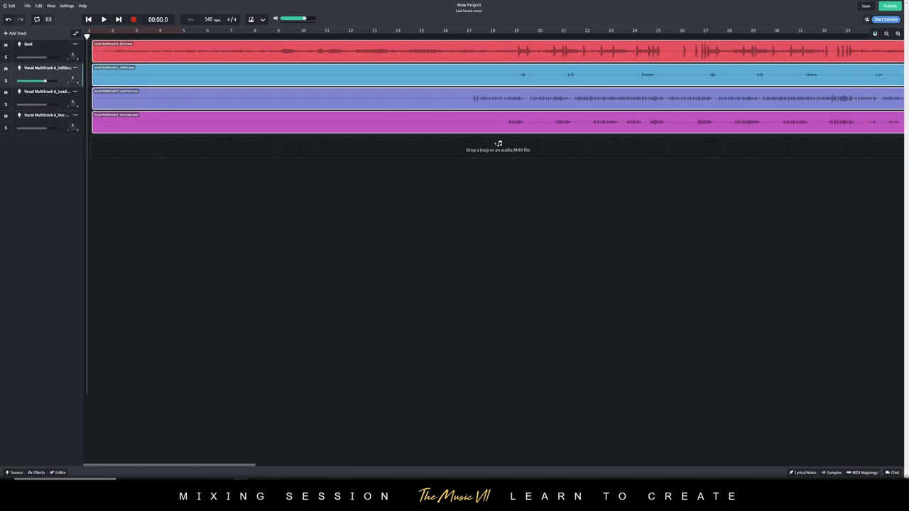
{"action": "double_click", "coordinate": [46, 68]}
{"action": "type", "text": "Adlibs"}
{"action": "left_click", "coordinate": [37, 91]}
{"action": "double_click", "coordinate": [37, 90]}
{"action": "type", "text": "Lead Vox"}
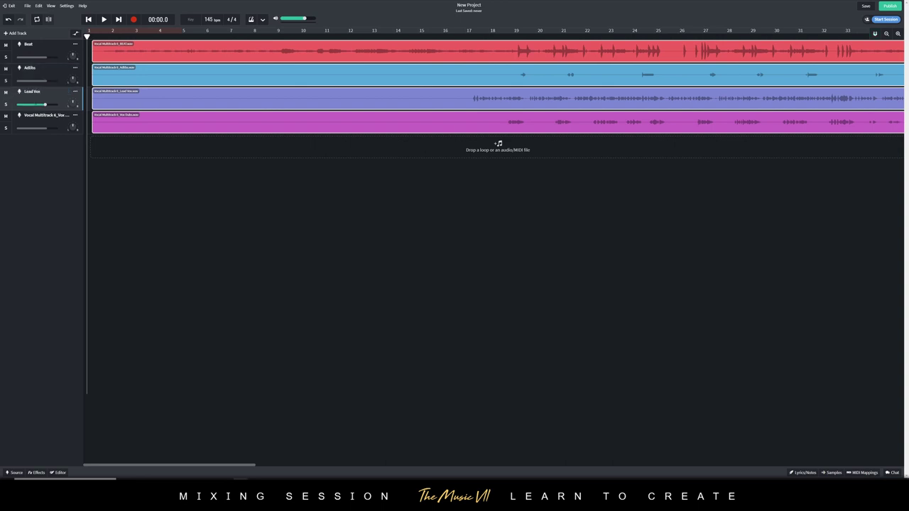
{"action": "key", "text": "Tab"}
{"action": "type", "text": "Vo"}
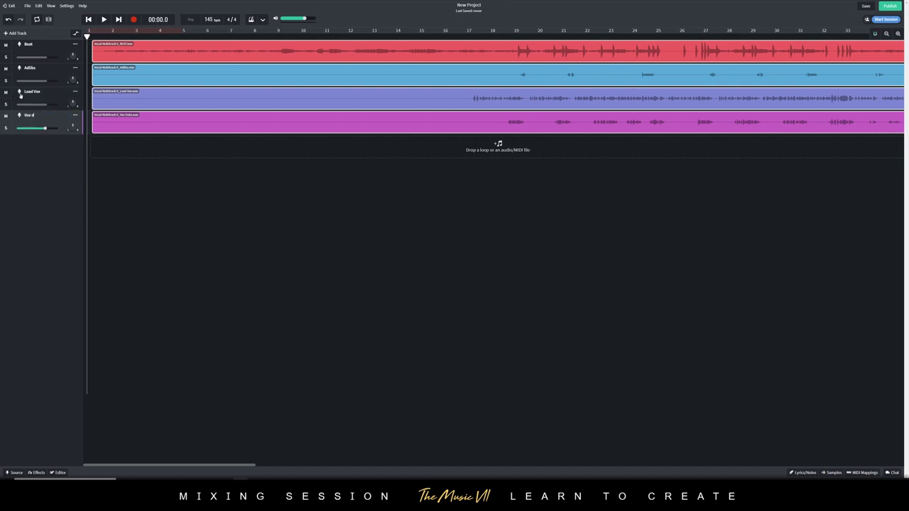
- Move Lead Vox and Vox Dubs up above Adlibs
{"action": "left_click", "coordinate": [188, 205]}
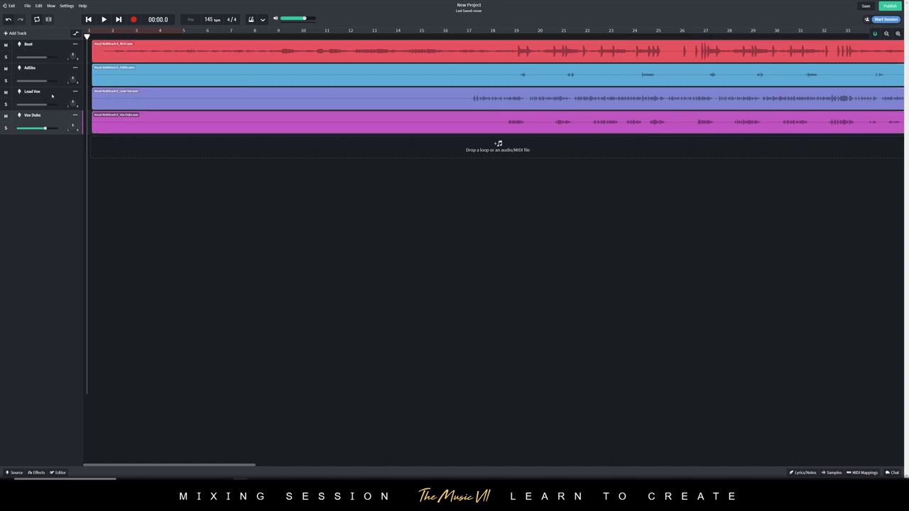
{"action": "left_click", "coordinate": [75, 90]}
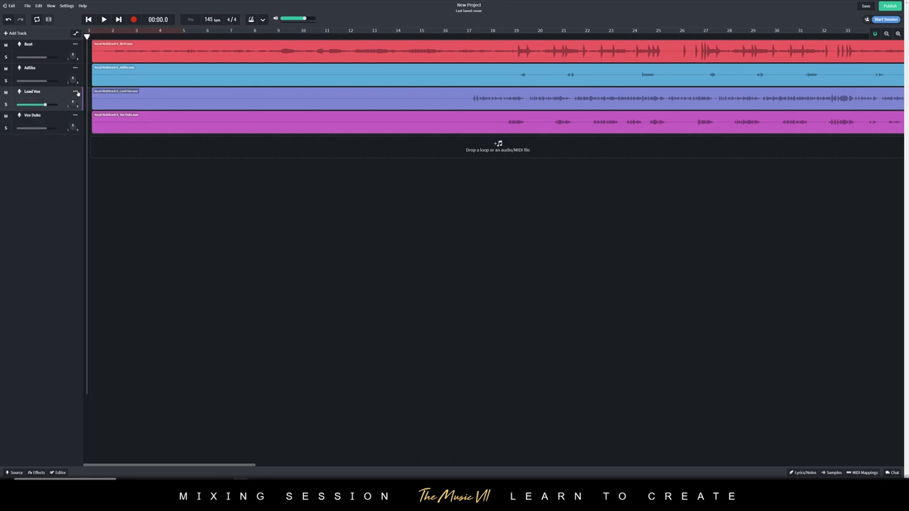
{"action": "left_click", "coordinate": [97, 179]}
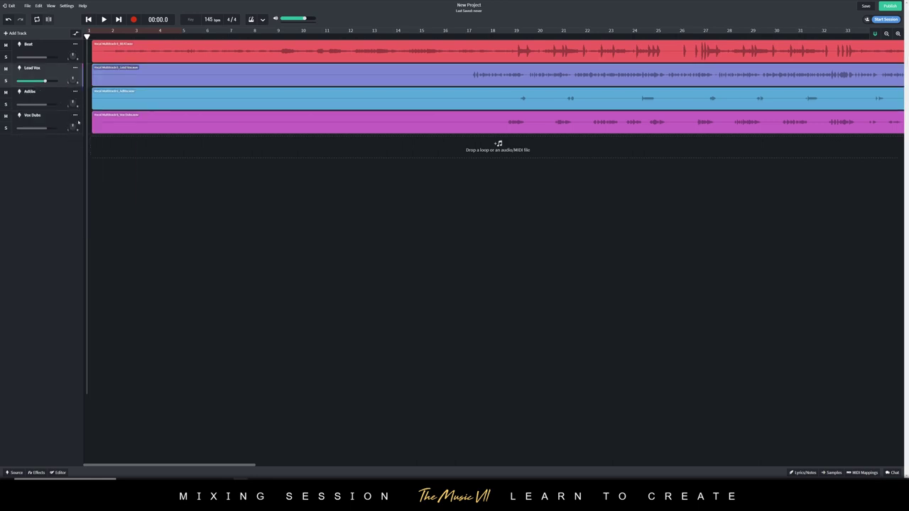
{"action": "left_click", "coordinate": [75, 116]}
{"action": "left_click", "coordinate": [98, 202]}
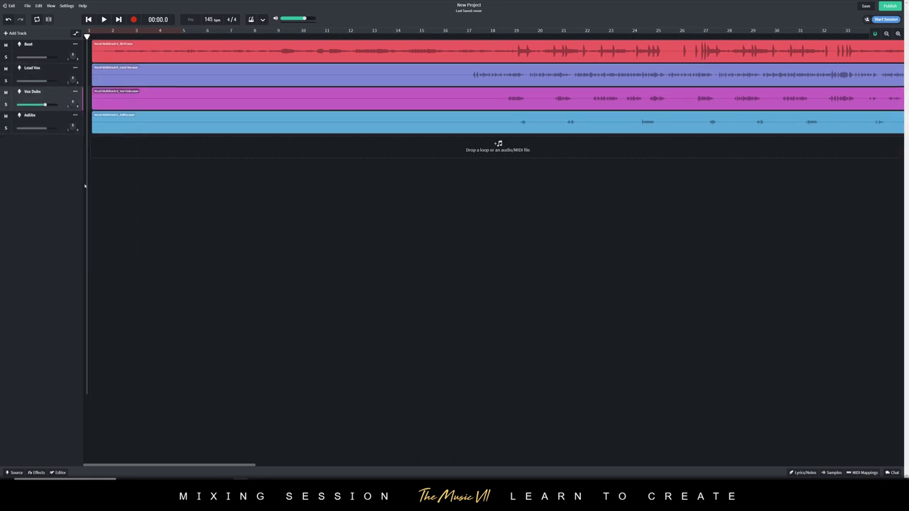
- Play the mix from near bar 7, then jump ahead to bar 16
{"action": "left_click", "coordinate": [233, 38]}
{"action": "key", "text": "space"}
{"action": "left_click", "coordinate": [449, 33]}
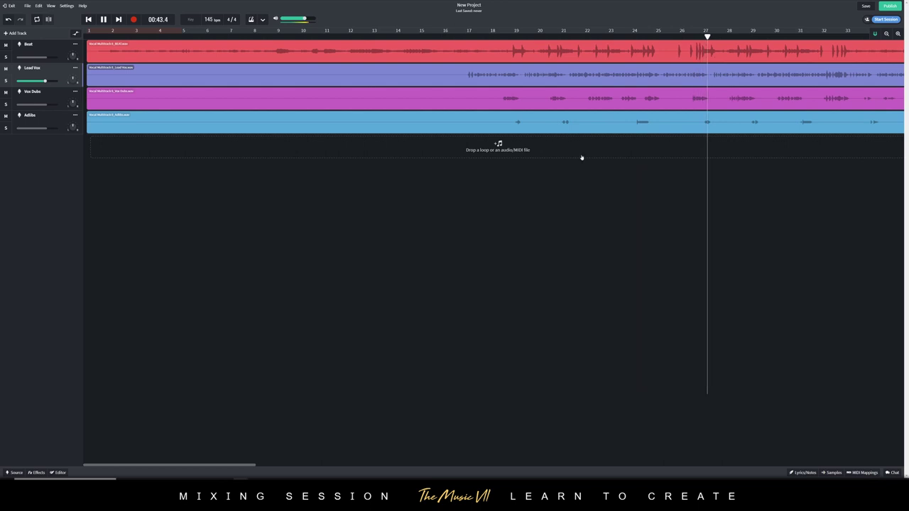
- Solo Lead Vox and play it alone from around bar 17
{"action": "key", "text": "space"}
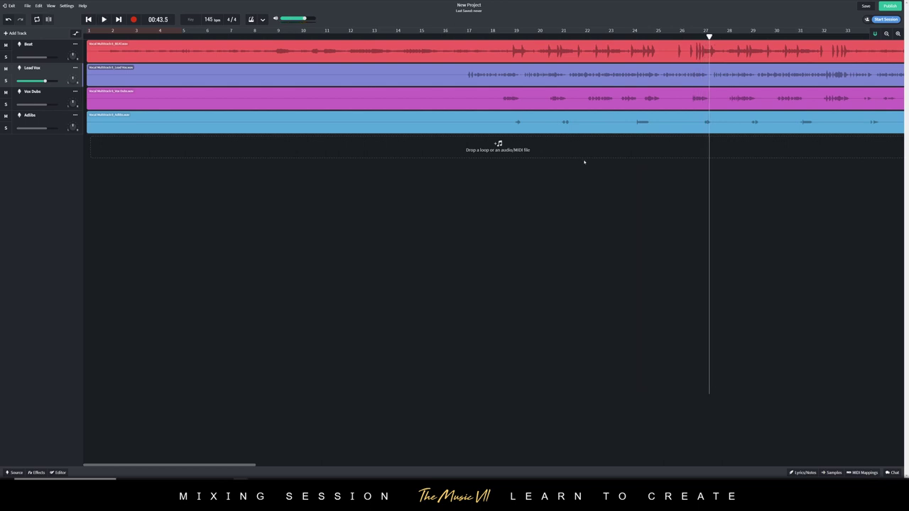
{"action": "left_click", "coordinate": [486, 38]}
{"action": "left_click", "coordinate": [6, 81]}
{"action": "key", "text": "space"}
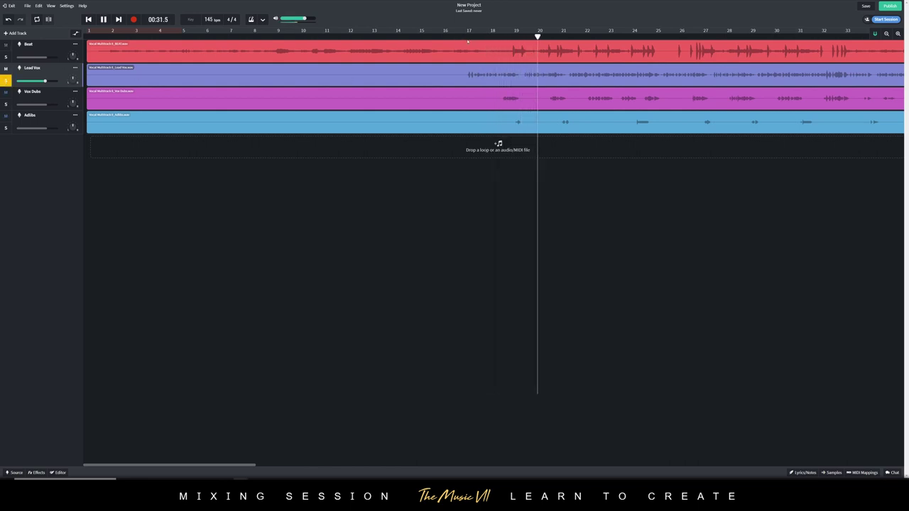
{"action": "key", "text": "space"}
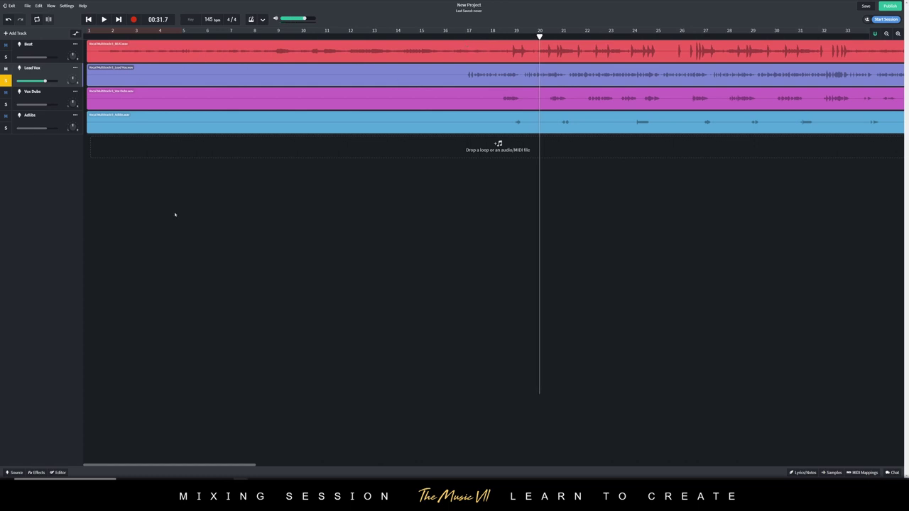
- Add an FBK Compressor to the Lead Vox effects chain
{"action": "left_click", "coordinate": [37, 472]}
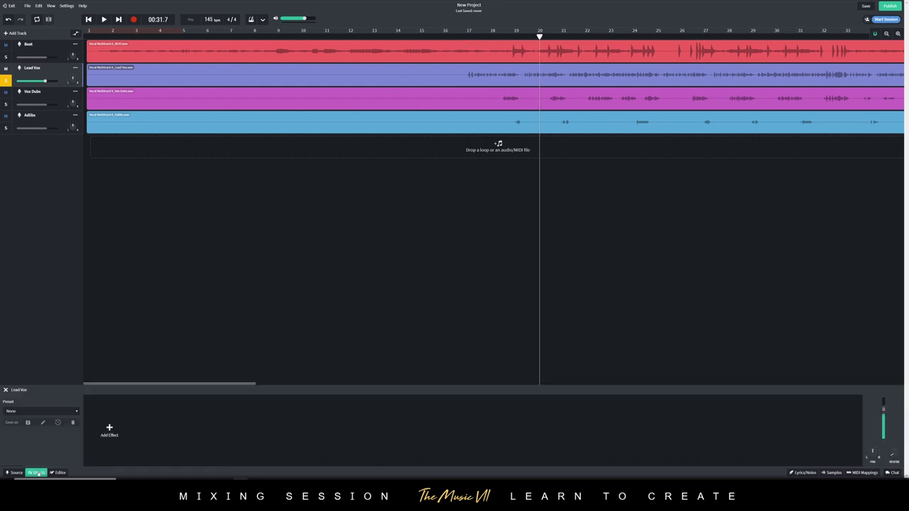
{"action": "left_click", "coordinate": [110, 429]}
{"action": "mouse_move", "coordinate": [107, 431]}
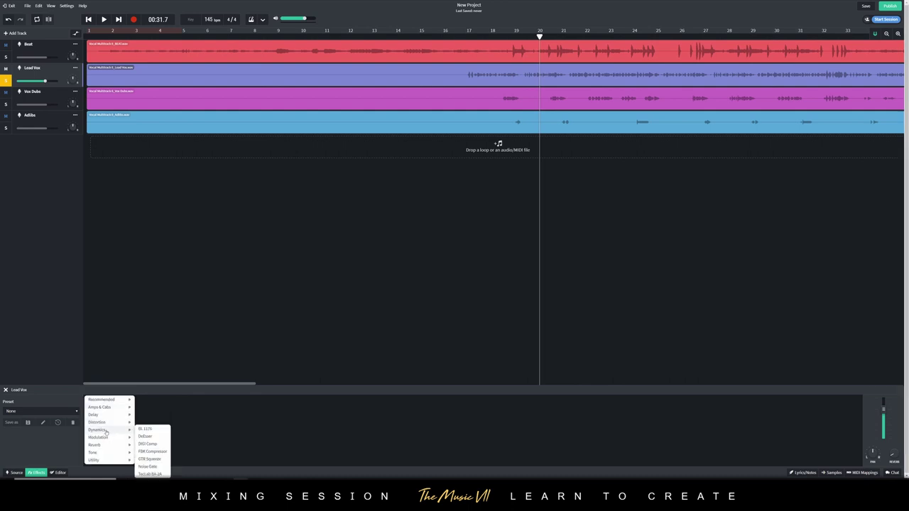
{"action": "left_click", "coordinate": [151, 452]}
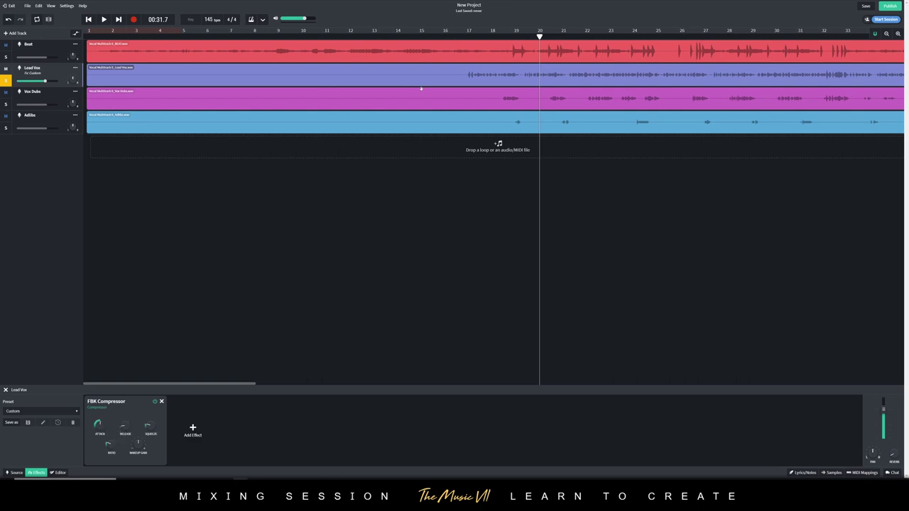
- Tune the compressor's SQUEEZE knob while playing from bar 17, raising then easing it
{"action": "left_click", "coordinate": [466, 36]}
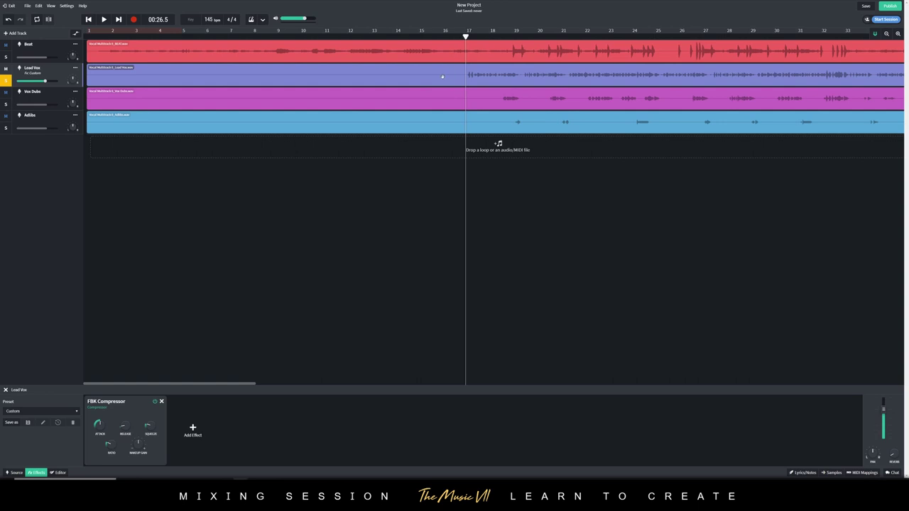
{"action": "key", "text": "space"}
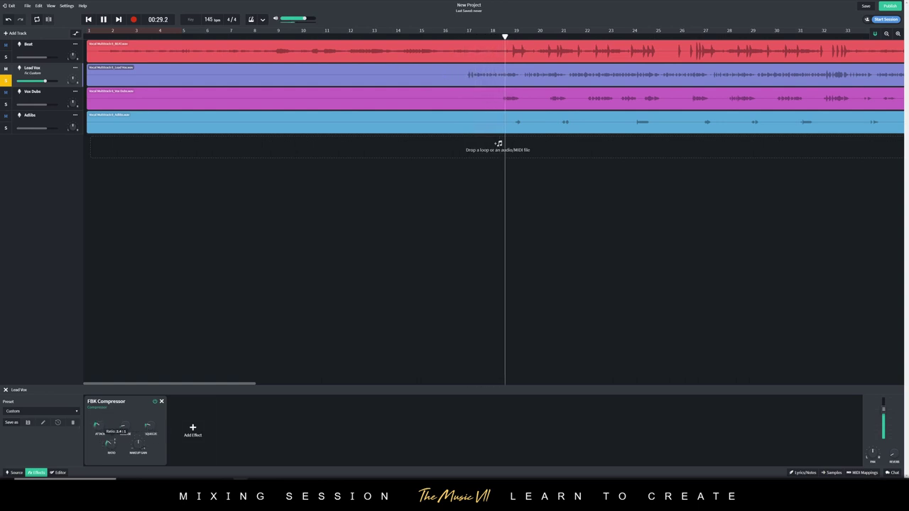
{"action": "left_click_drag", "start_coordinate": [148, 425], "coordinate": [151, 413]}
{"action": "left_click", "coordinate": [490, 45]}
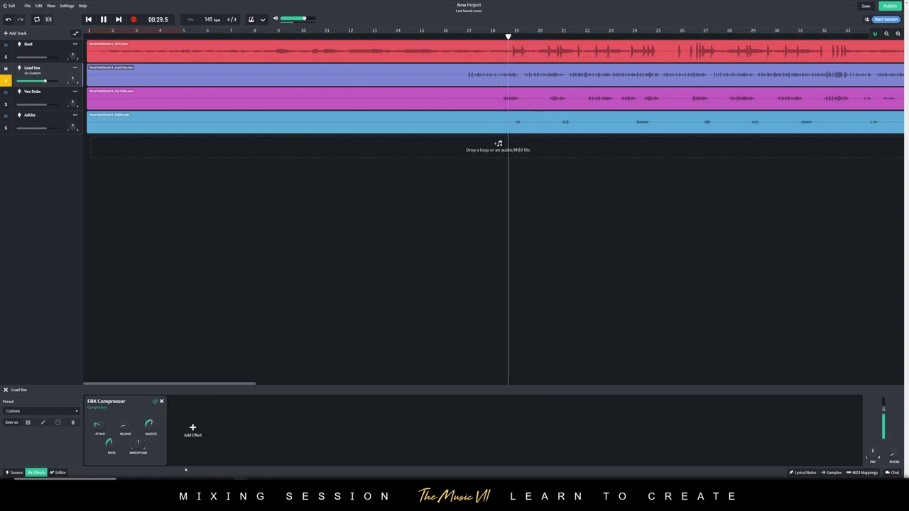
{"action": "left_click_drag", "start_coordinate": [150, 431], "coordinate": [149, 437]}
- Lower the Vox Dubs volume and bring Adlibs down to -0.3 dB, checking the balance
{"action": "key", "text": "space"}
{"action": "left_click", "coordinate": [45, 105]}
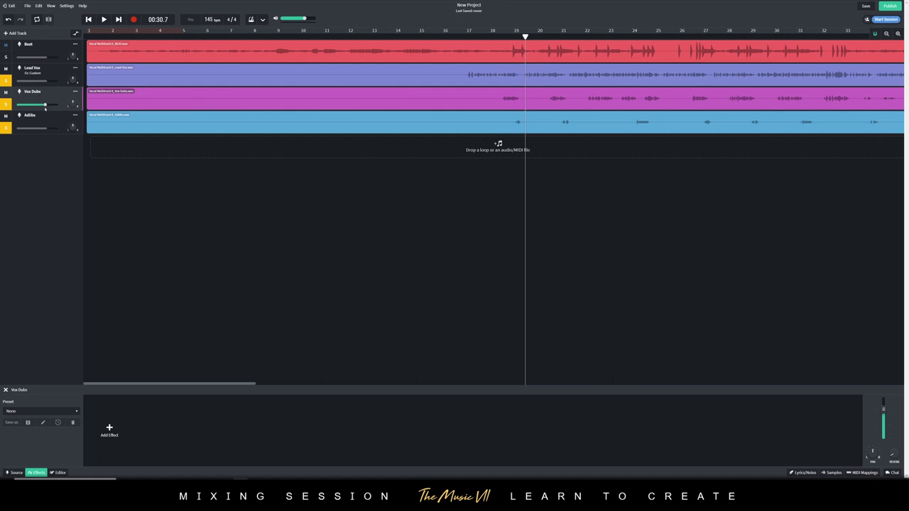
{"action": "left_click_drag", "start_coordinate": [44, 107], "coordinate": [37, 107]}
{"action": "key", "text": "space"}
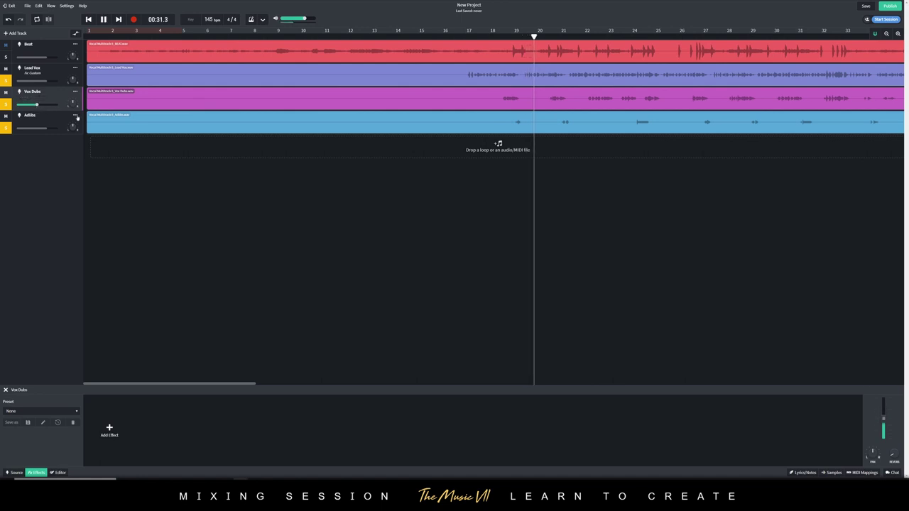
{"action": "mouse_move", "coordinate": [43, 130]}
{"action": "key", "text": "space"}
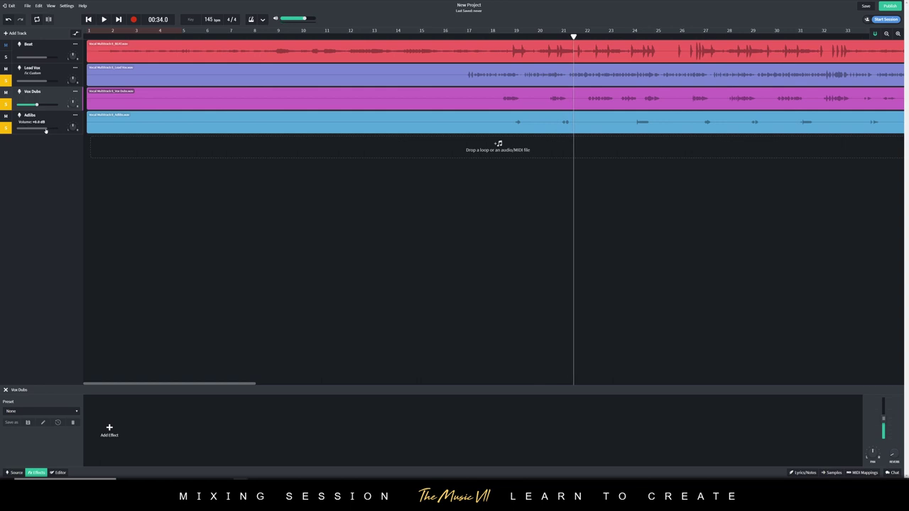
{"action": "left_click_drag", "start_coordinate": [46, 130], "coordinate": [43, 130]}
{"action": "key", "text": "space"}
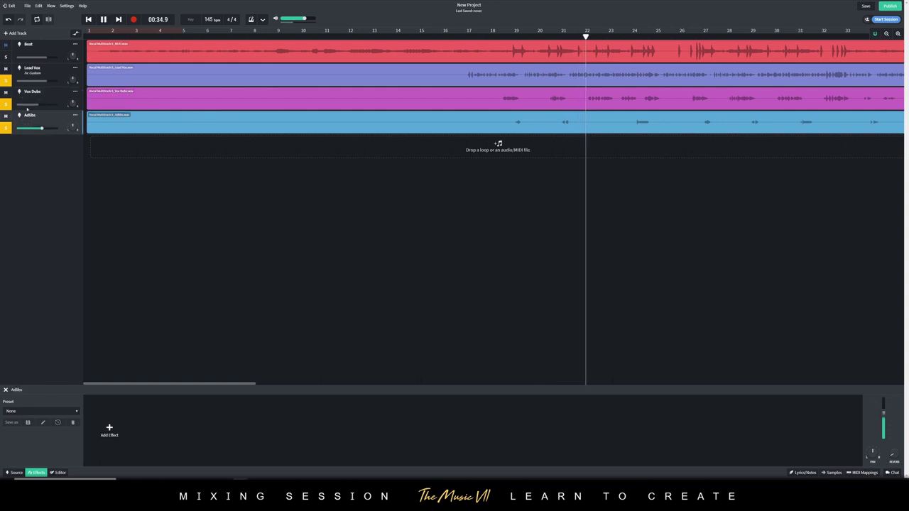
- Play the full mix back from around bar 19
{"action": "left_click", "coordinate": [39, 98]}
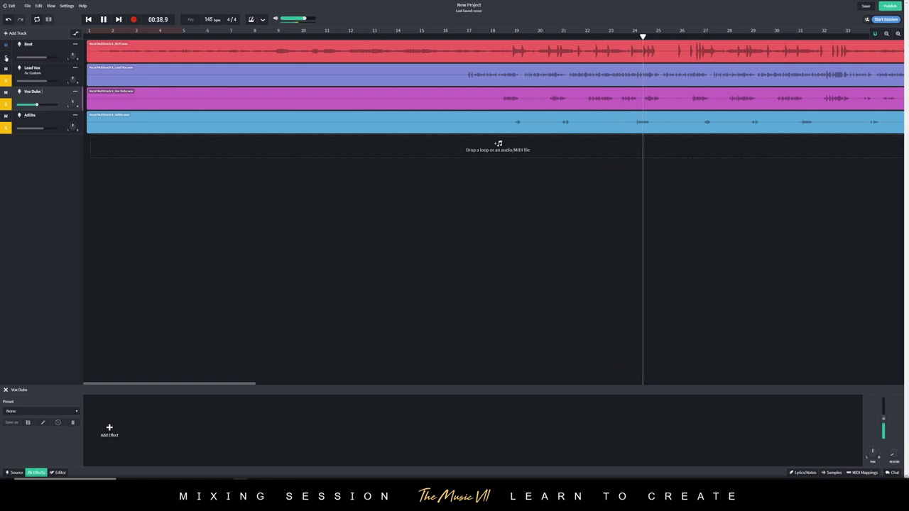
{"action": "key", "text": "space"}
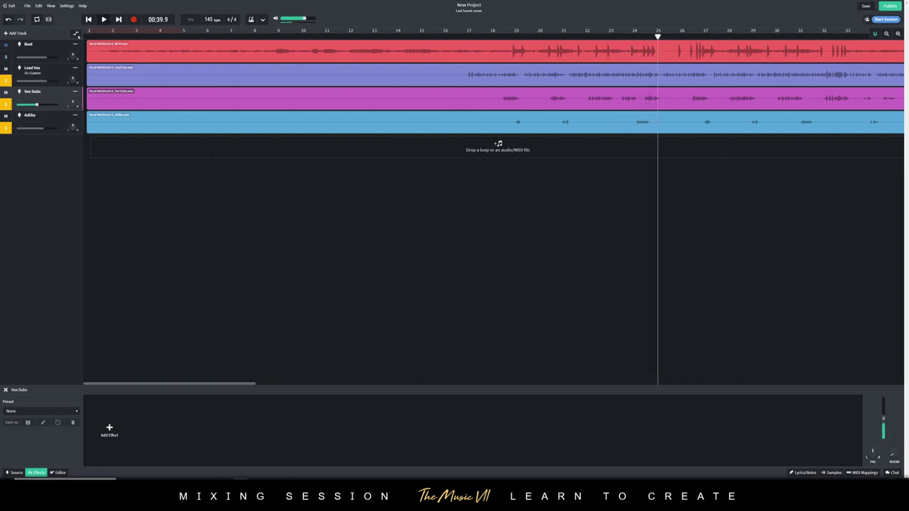
{"action": "left_click", "coordinate": [9, 58]}
{"action": "key", "text": "space"}
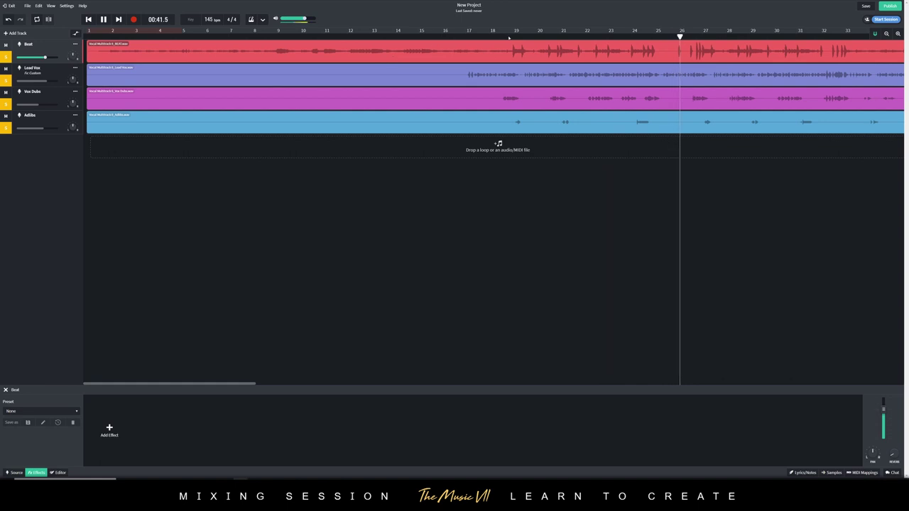
{"action": "left_click", "coordinate": [508, 35]}
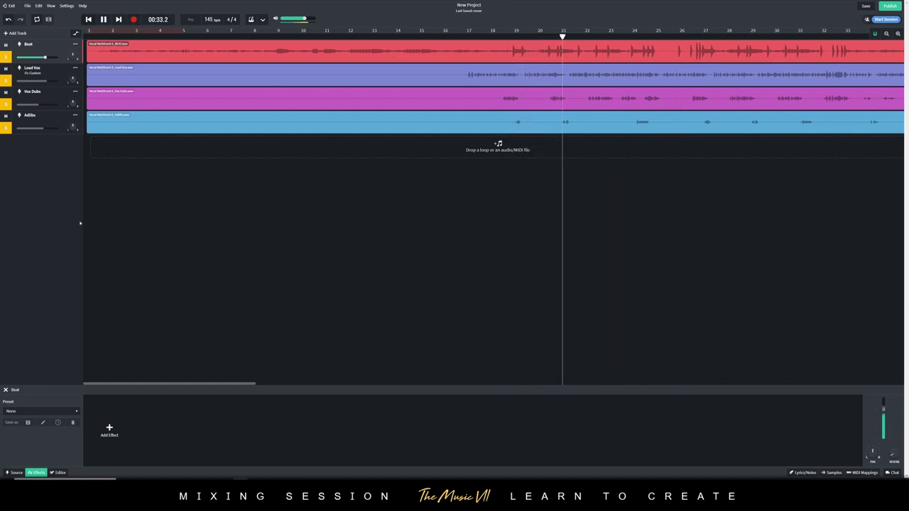
- Review each track's effect chain and return to the Lead Vox FBK Compressor settings
{"action": "left_click", "coordinate": [21, 78]}
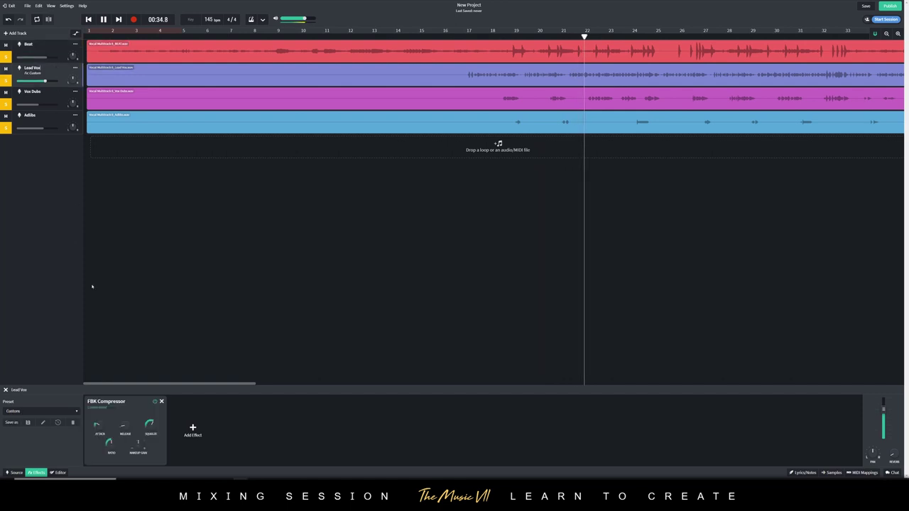
{"action": "left_click", "coordinate": [7, 99]}
{"action": "left_click", "coordinate": [7, 121]}
{"action": "left_click", "coordinate": [9, 76]}
{"action": "left_click", "coordinate": [10, 54]}
{"action": "left_click", "coordinate": [11, 67]}
{"action": "mouse_move", "coordinate": [142, 438]}
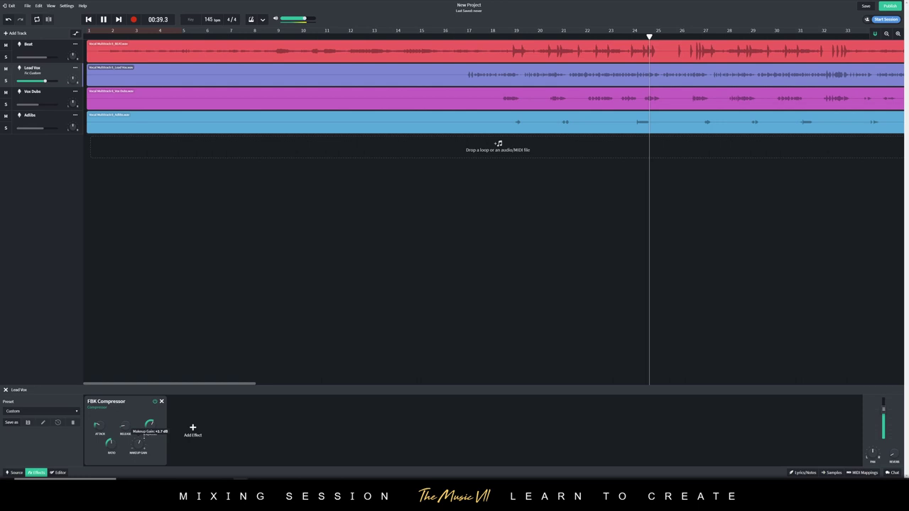
{"action": "left_click", "coordinate": [468, 36]}
{"action": "key", "text": "space"}
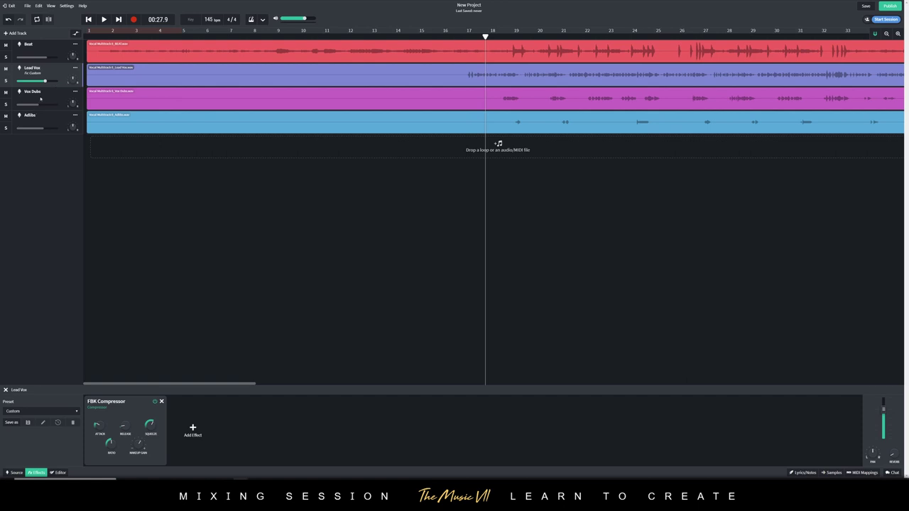
- Add an FBK Compressor to the Vox Dubs effect chain
{"action": "left_click", "coordinate": [44, 100]}
{"action": "left_click", "coordinate": [101, 430]}
{"action": "mouse_move", "coordinate": [114, 429]}
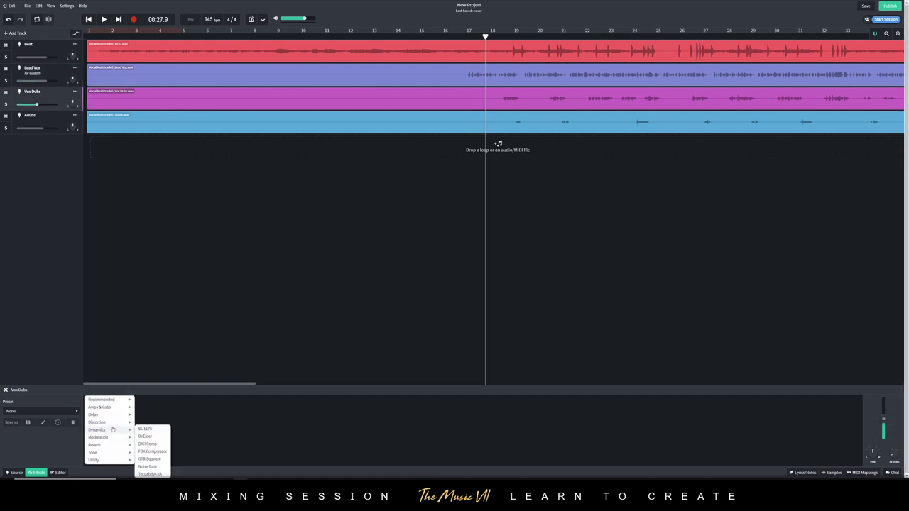
{"action": "left_click", "coordinate": [153, 452]}
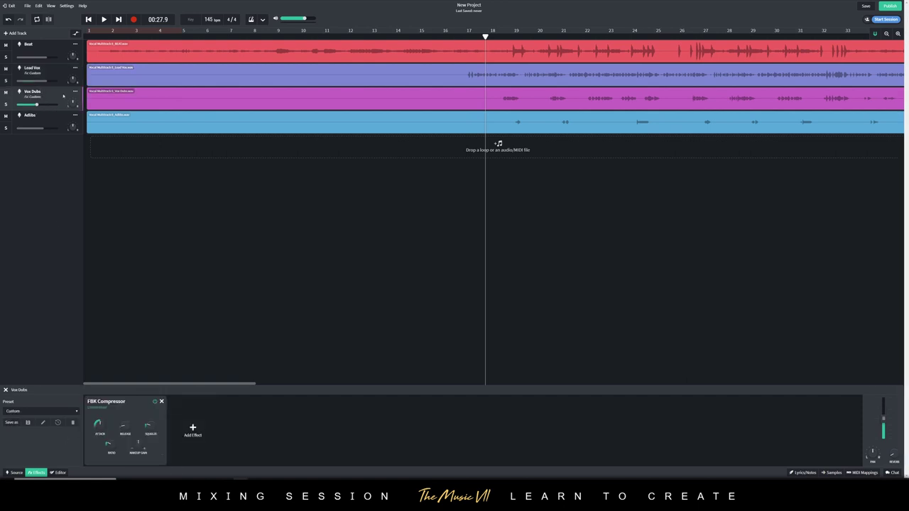
- Solo Vox Dubs and play it back to hear the compression
{"action": "left_click", "coordinate": [6, 104]}
{"action": "key", "text": "space"}
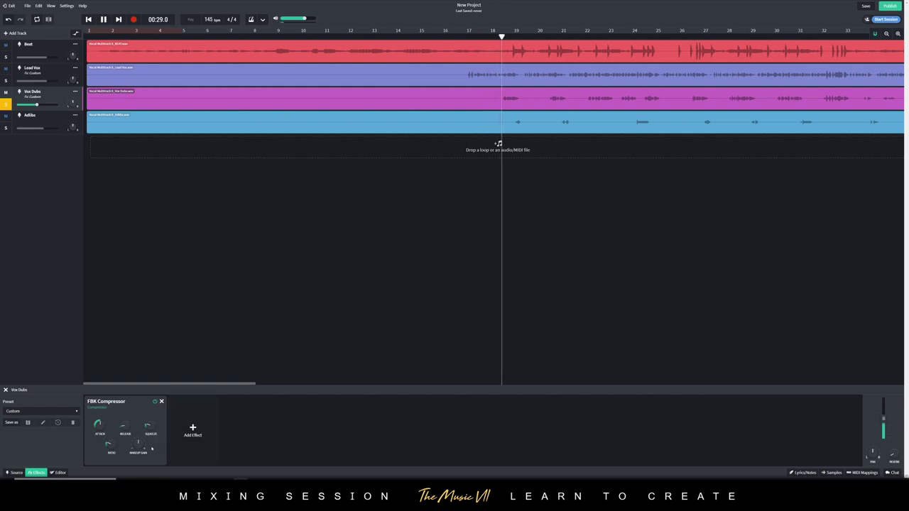
{"action": "key", "text": "space"}
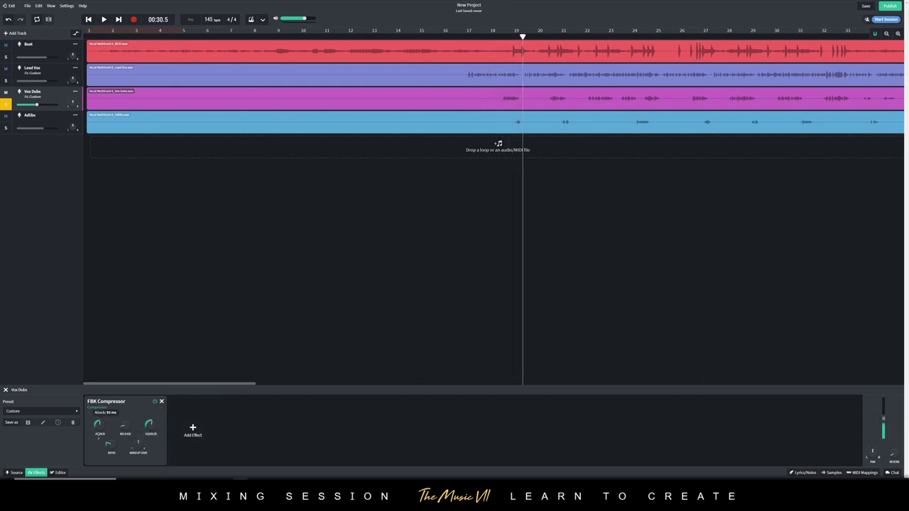
{"action": "key", "text": "space"}
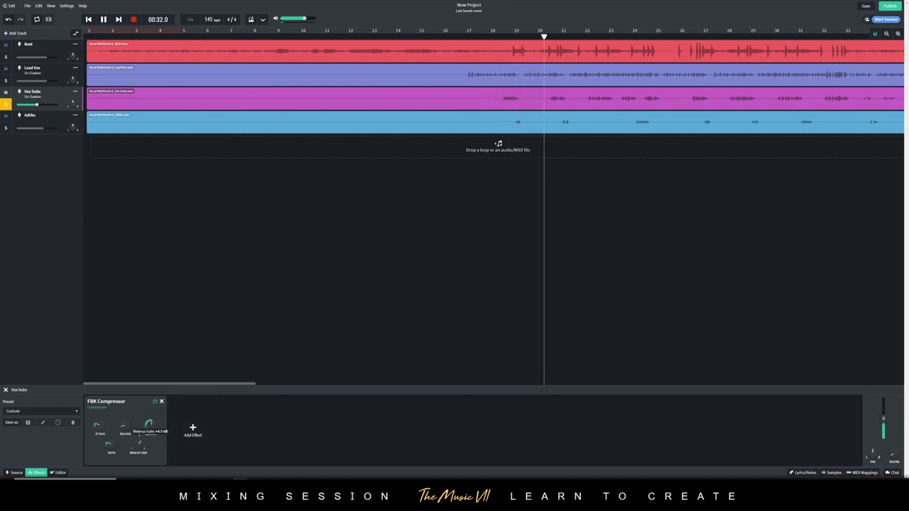
- Lower Vox Dubs to about -6.6 dB during playback from bar 17, then solo Lead Vox alone
{"action": "key", "text": "space"}
{"action": "left_click", "coordinate": [6, 80]}
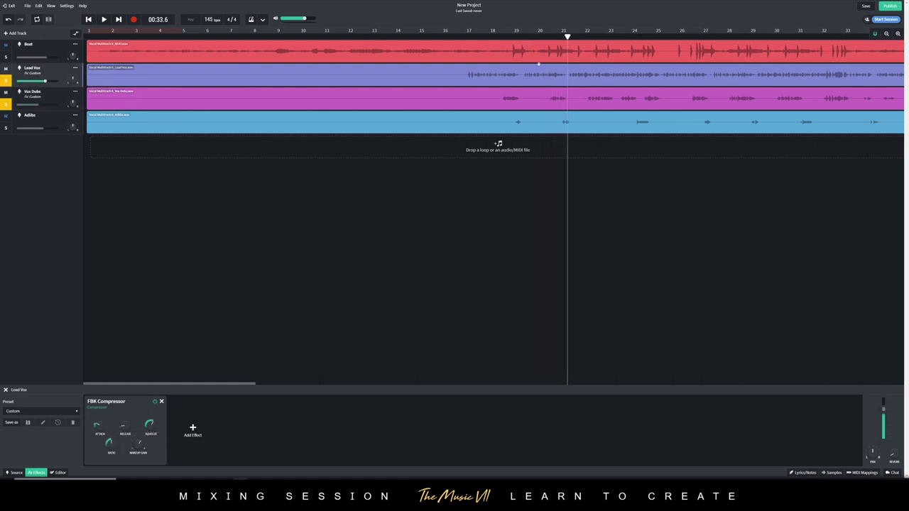
{"action": "left_click", "coordinate": [483, 41]}
{"action": "key", "text": "space"}
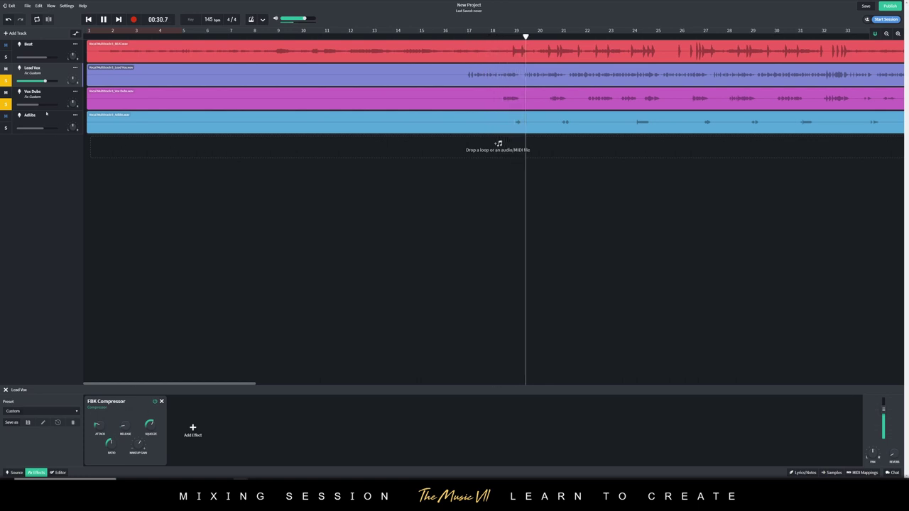
{"action": "left_click_drag", "start_coordinate": [40, 104], "coordinate": [34, 105]}
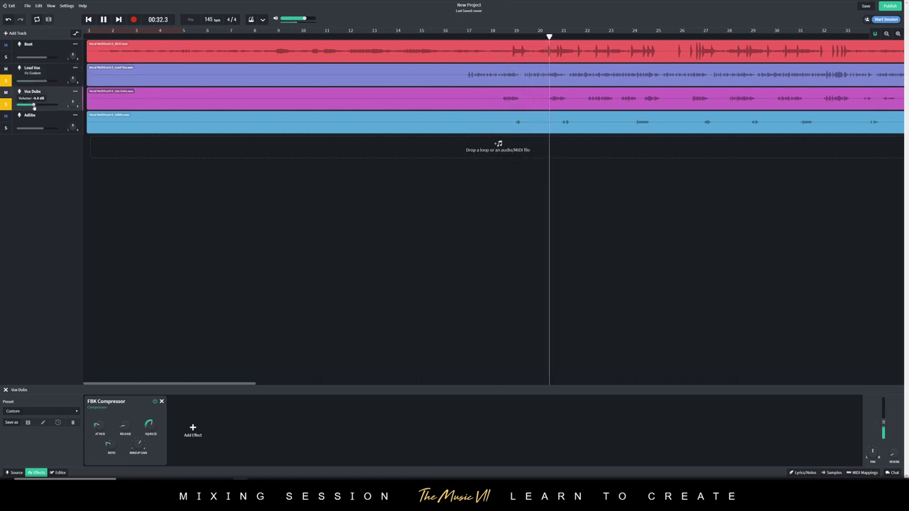
{"action": "key", "text": "space"}
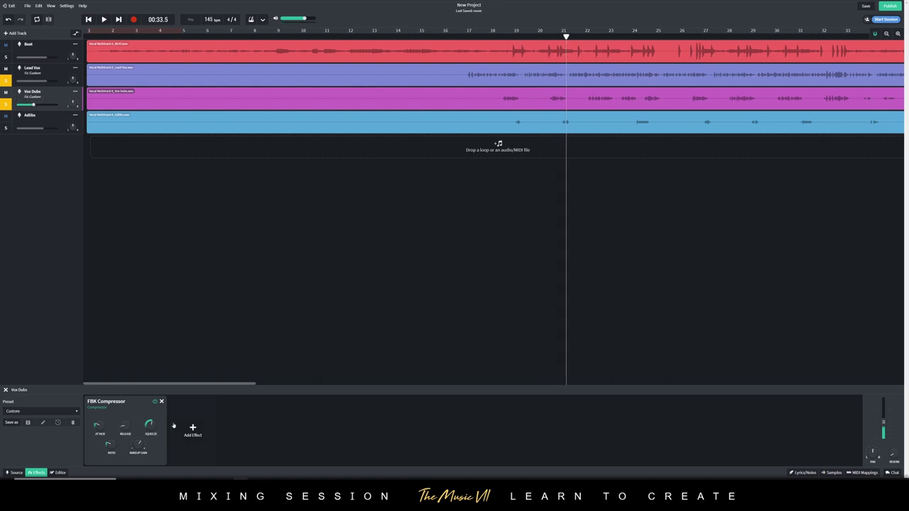
{"action": "left_click", "coordinate": [44, 80]}
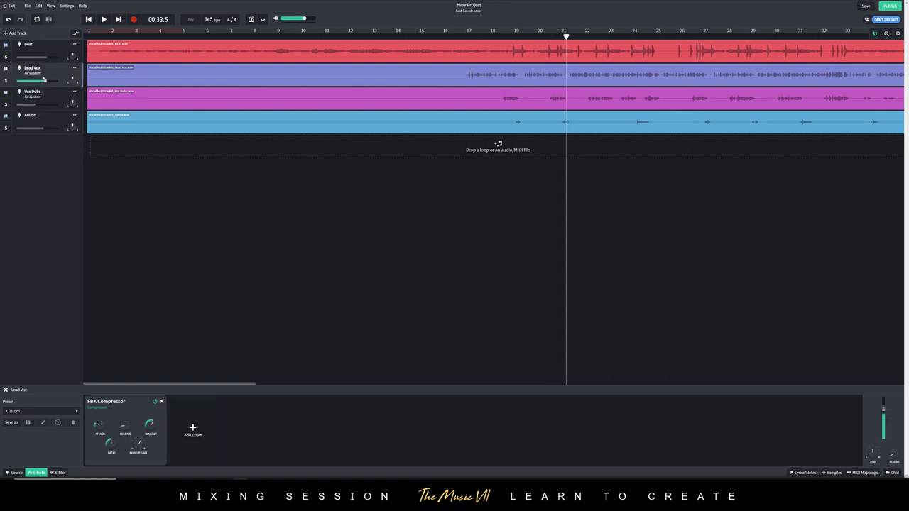
- Solo Lead Vox and add a Graphic EQ to its effect chain
{"action": "left_click", "coordinate": [5, 81]}
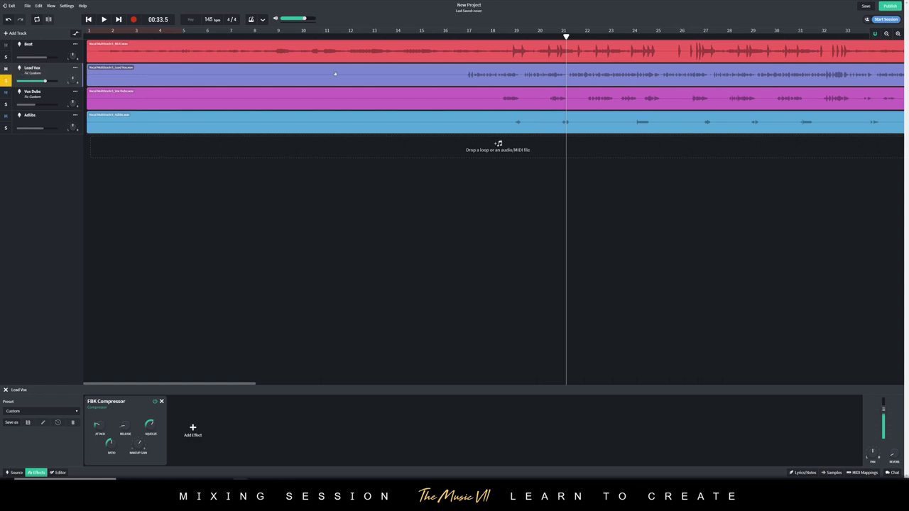
{"action": "left_click", "coordinate": [483, 32]}
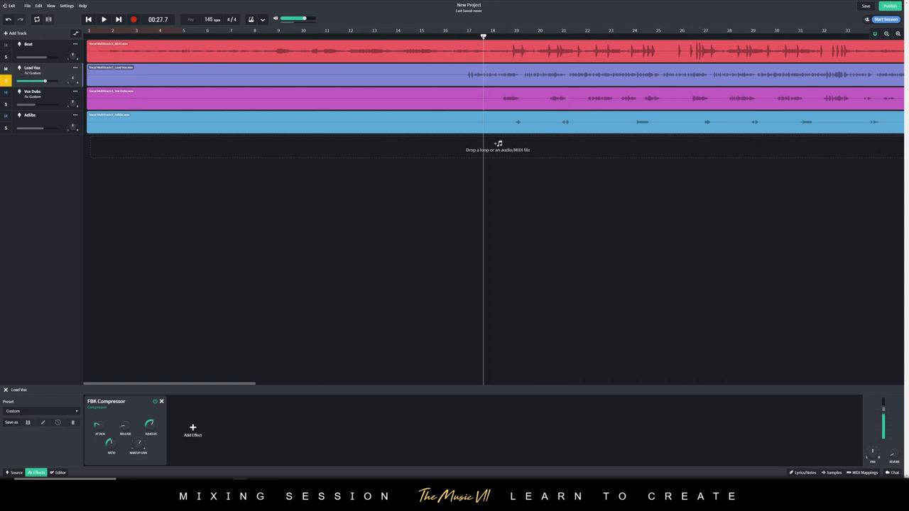
{"action": "left_click", "coordinate": [193, 429]}
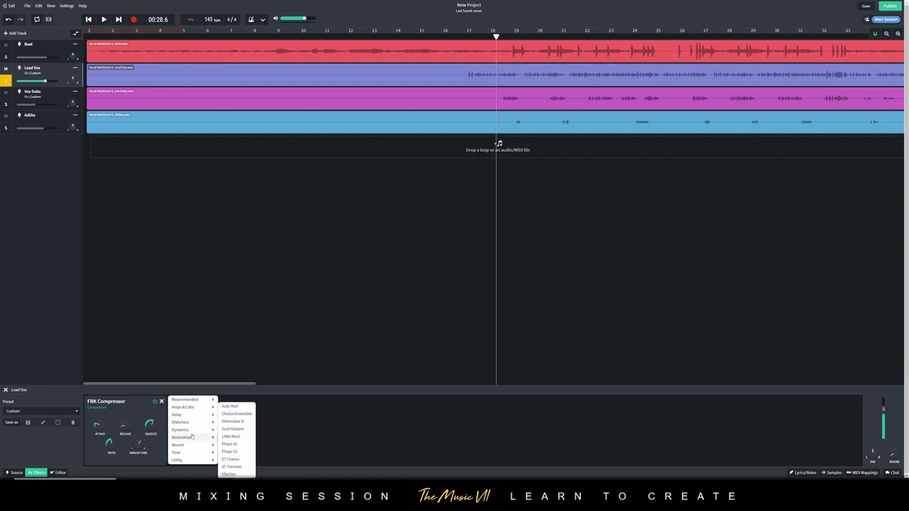
{"action": "mouse_move", "coordinate": [193, 431]}
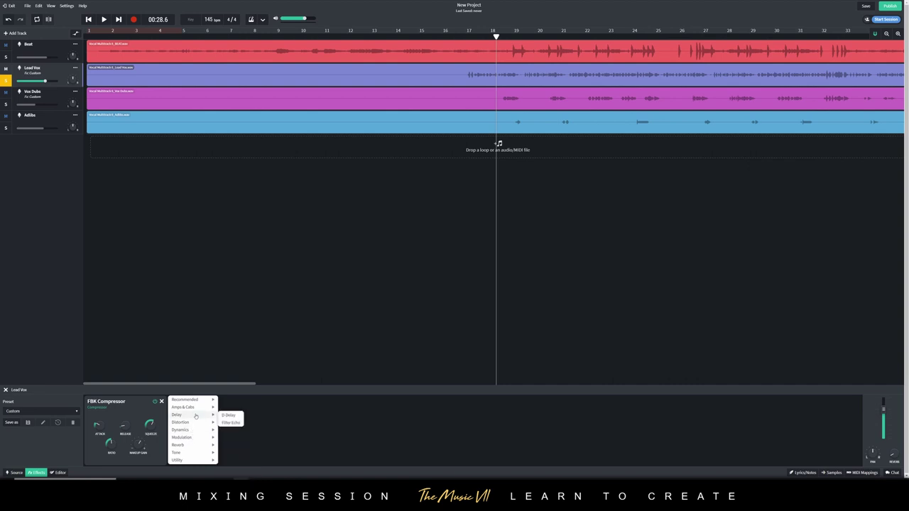
{"action": "mouse_move", "coordinate": [197, 402]}
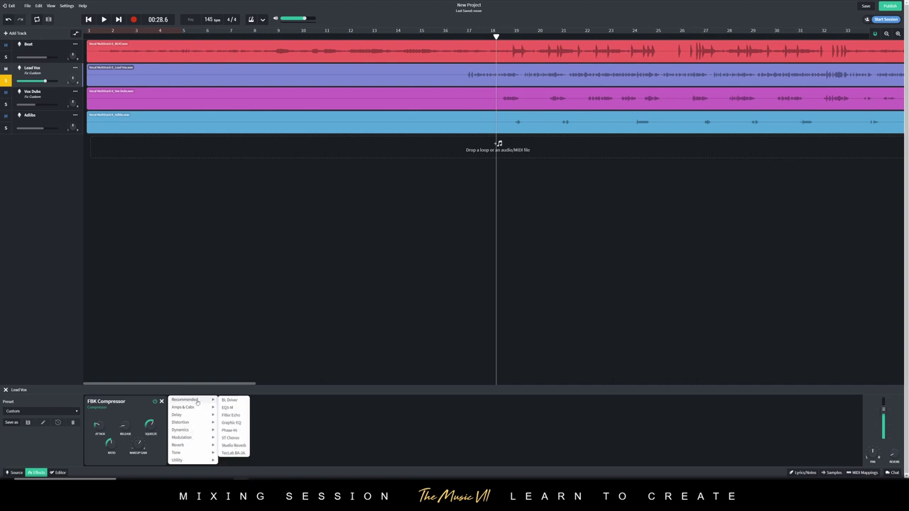
{"action": "left_click", "coordinate": [231, 423]}
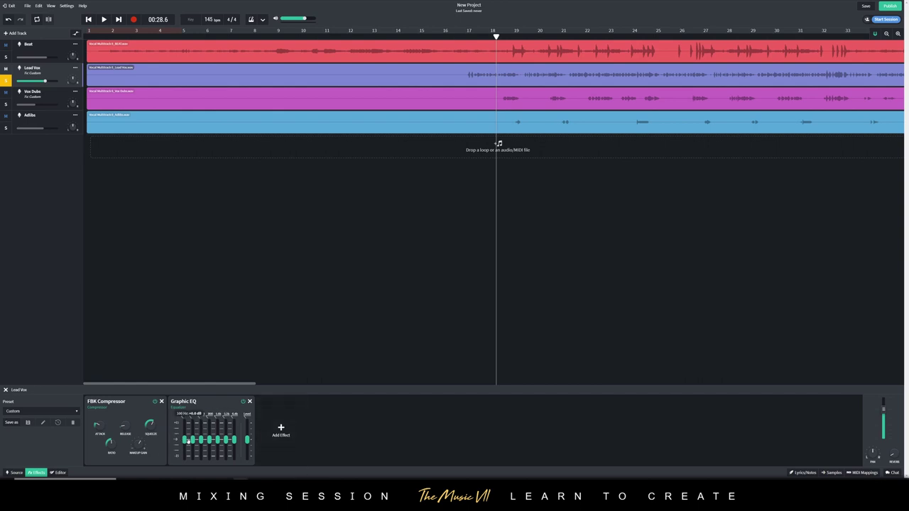
- During playback, cut the EQ's 100 Hz band slightly and set 6.4k Hz to -1.0 dB
{"action": "key", "text": "space"}
{"action": "left_click_drag", "start_coordinate": [184, 440], "coordinate": [185, 450]}
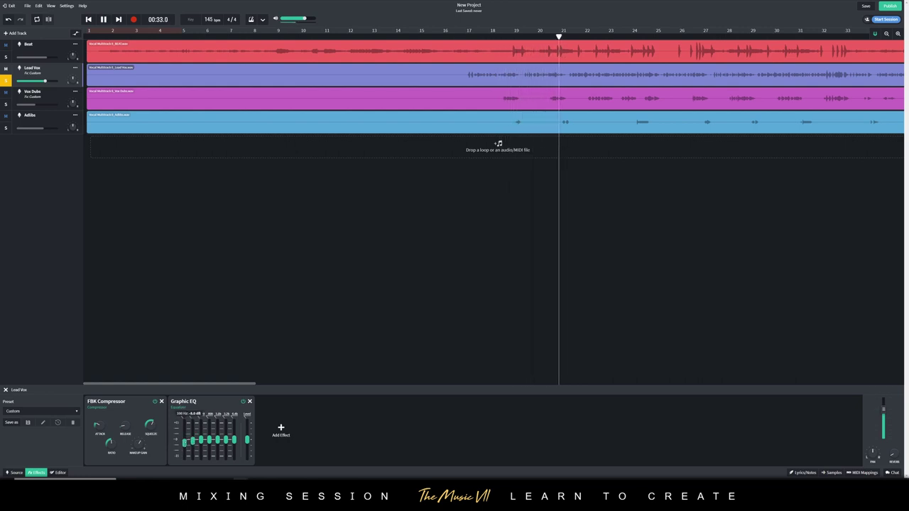
{"action": "left_click_drag", "start_coordinate": [234, 440], "coordinate": [235, 435]}
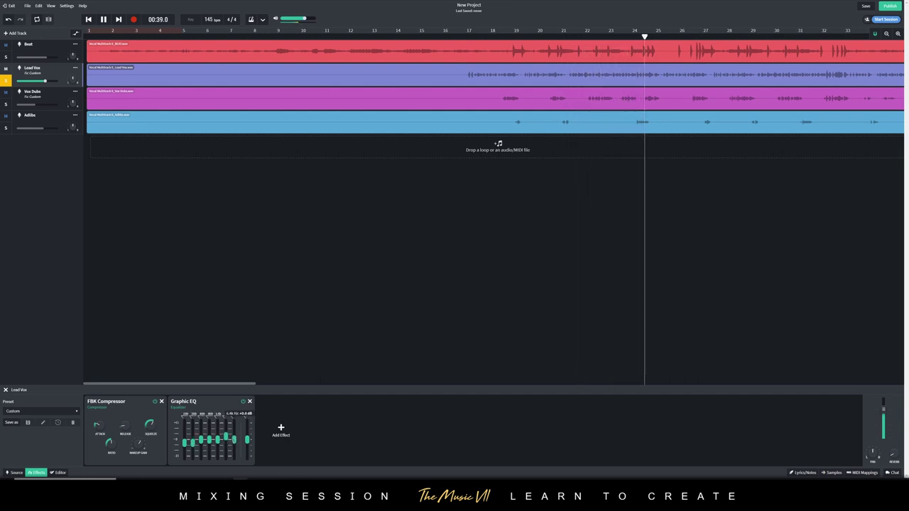
{"action": "left_click_drag", "start_coordinate": [235, 437], "coordinate": [234, 441]}
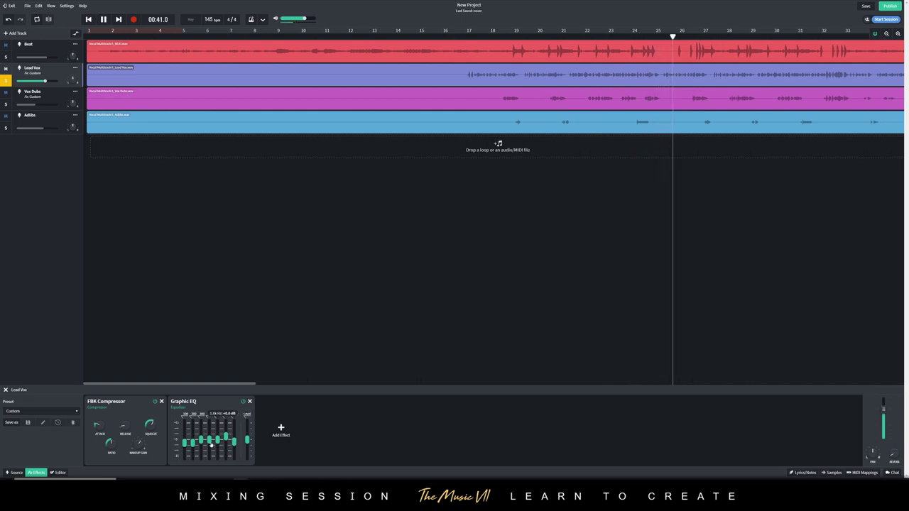
{"action": "left_click", "coordinate": [242, 402]}
{"action": "left_click", "coordinate": [244, 403]}
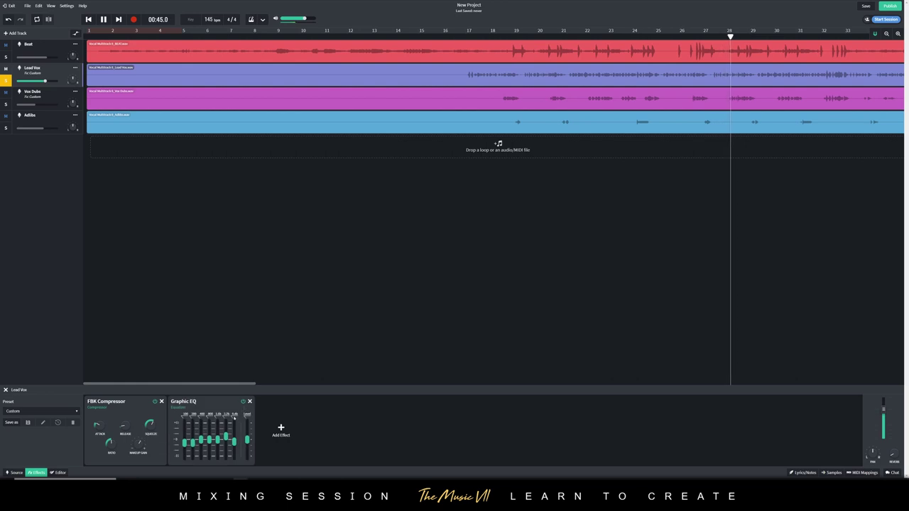
{"action": "key", "text": "space"}
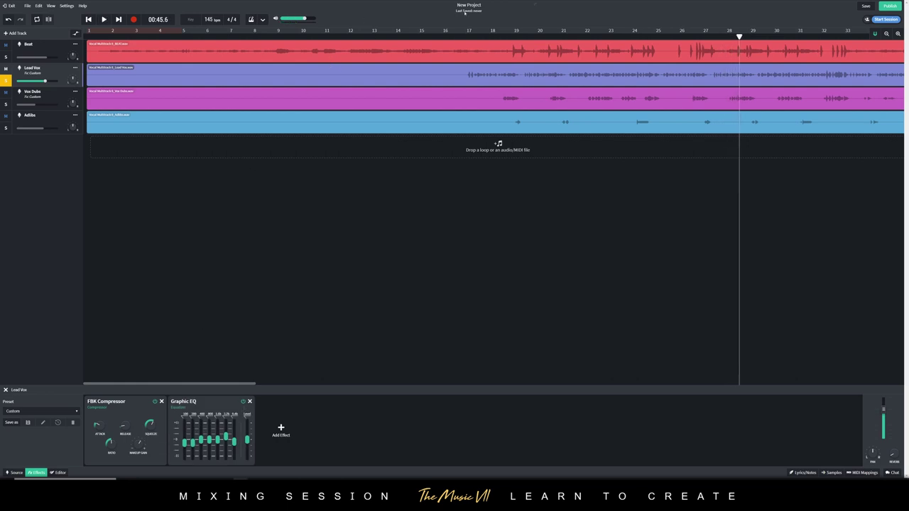
{"action": "left_click", "coordinate": [458, 122]}
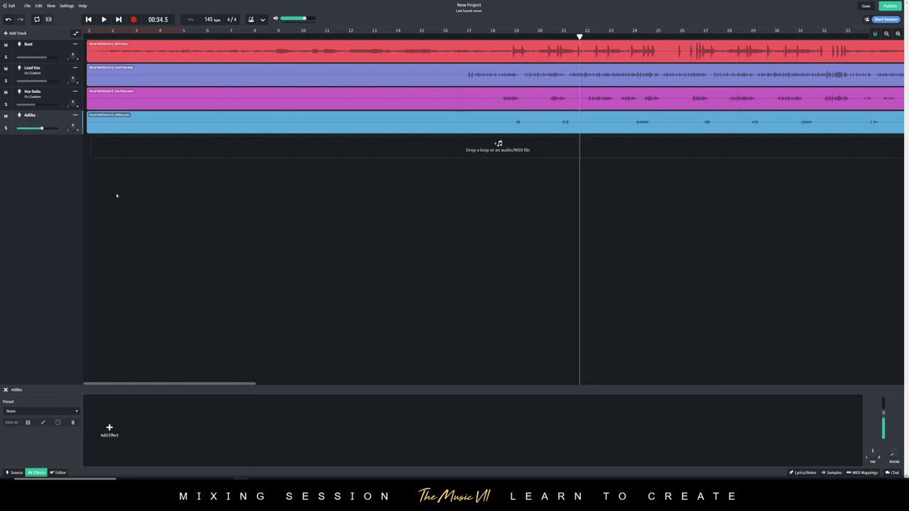
- Add an EQ3-M to Adlibs, solo it, and turn its HIGH band to -9 dB from bar 18
{"action": "left_click", "coordinate": [113, 428]}
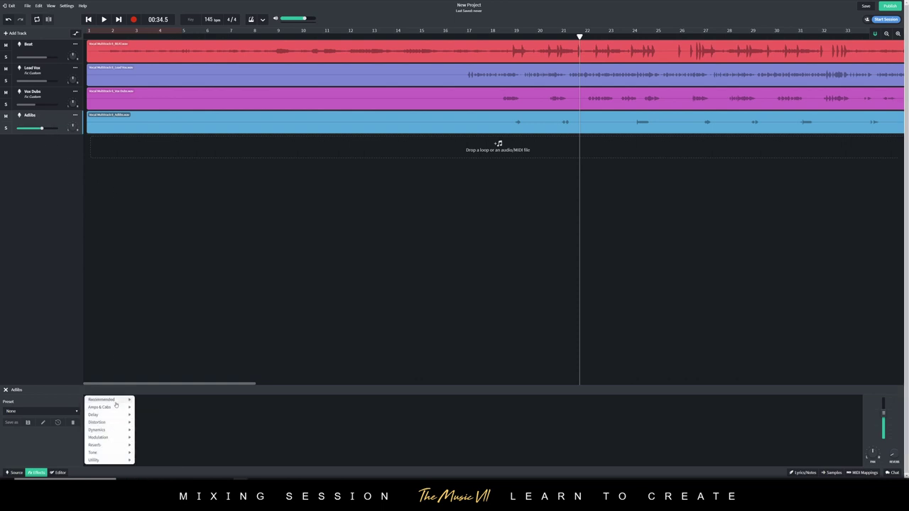
{"action": "mouse_move", "coordinate": [116, 404]}
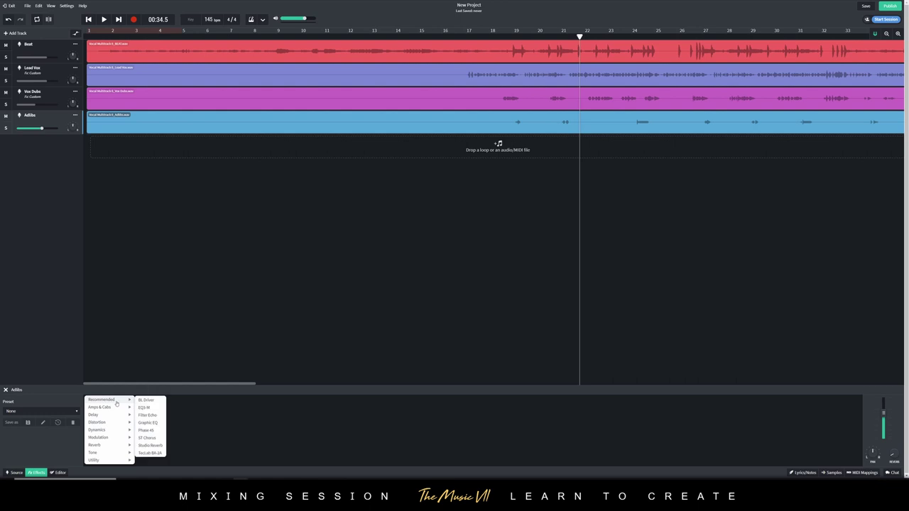
{"action": "left_click", "coordinate": [153, 408]}
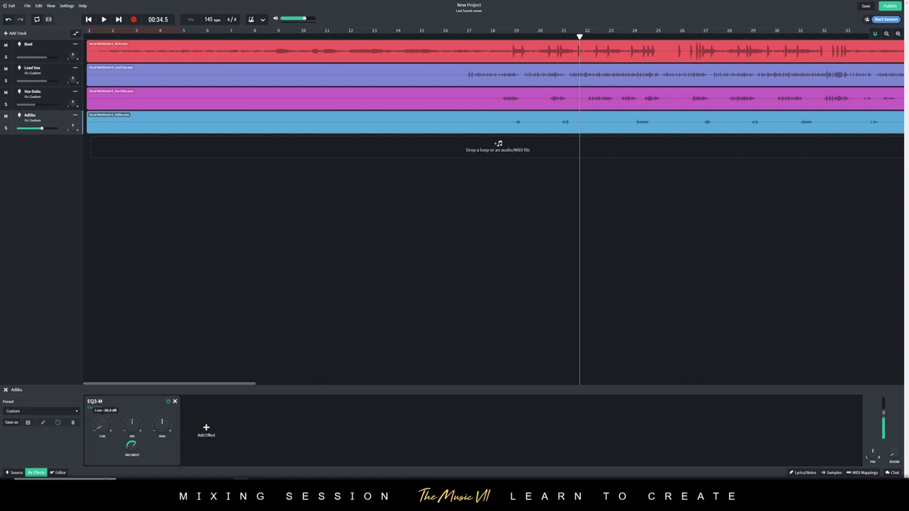
{"action": "left_click", "coordinate": [502, 35]}
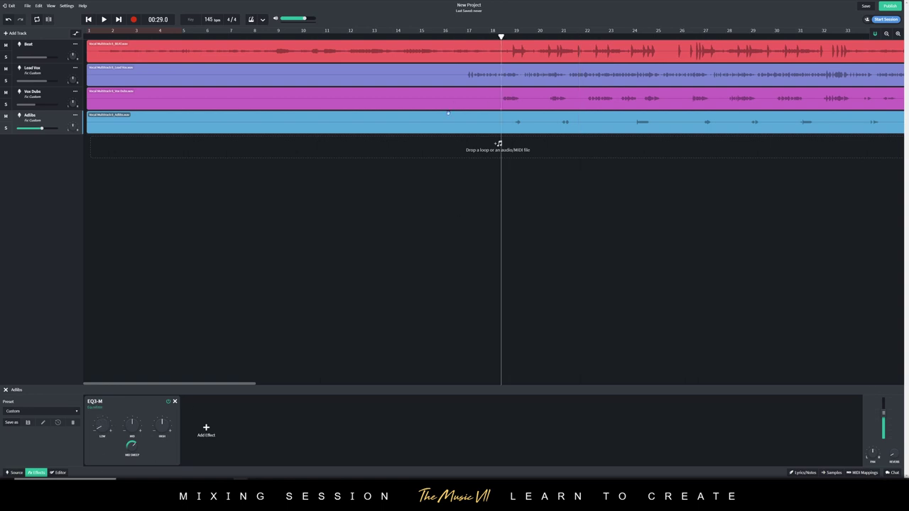
{"action": "key", "text": "space"}
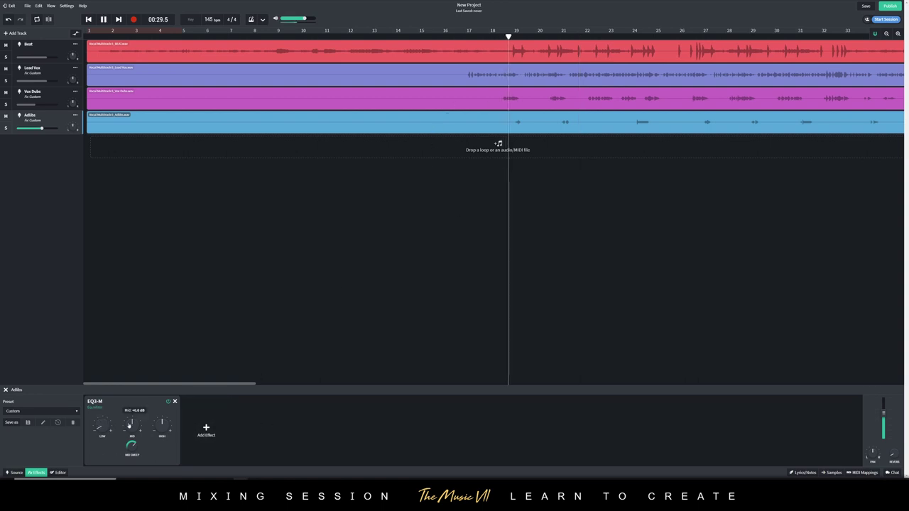
{"action": "left_click", "coordinate": [7, 127]}
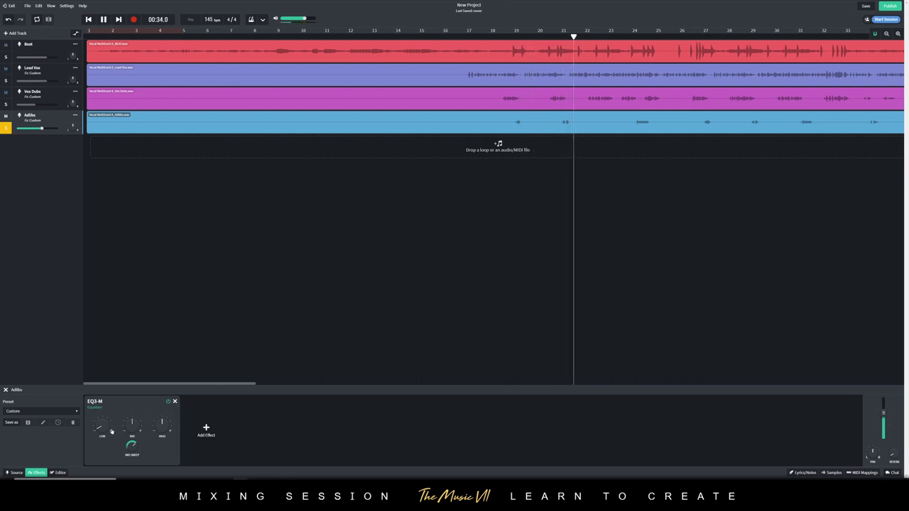
{"action": "left_click_drag", "start_coordinate": [162, 423], "coordinate": [153, 440]}
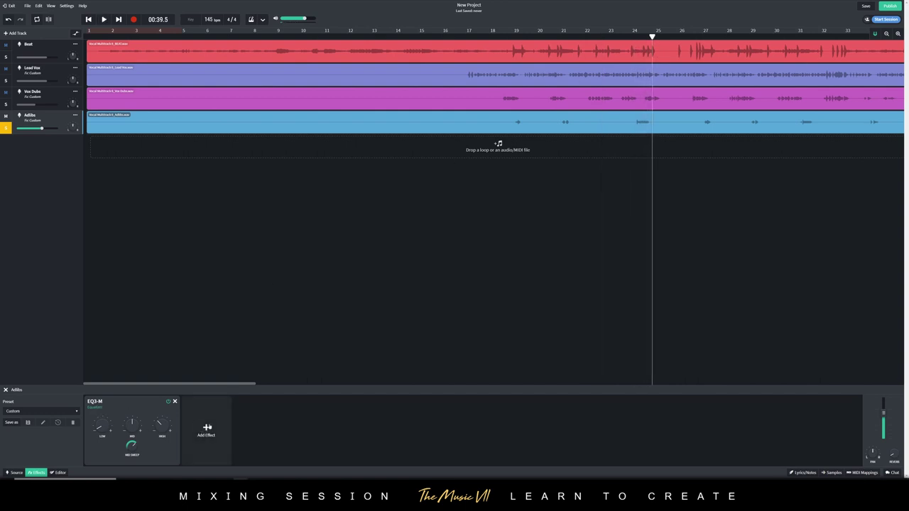
- Add an FBK Compressor after the EQ3-M on Adlibs and play it back
{"action": "left_click", "coordinate": [207, 427]}
{"action": "mouse_move", "coordinate": [213, 401]}
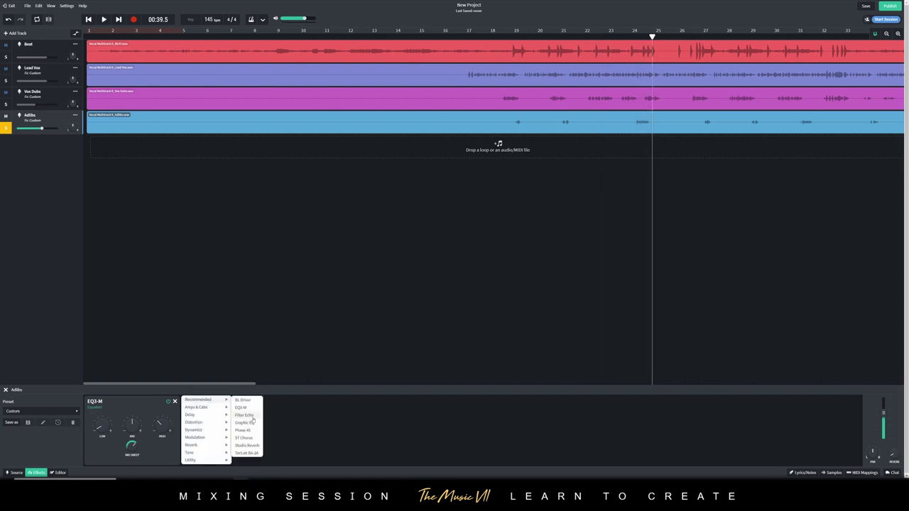
{"action": "mouse_move", "coordinate": [203, 432]}
{"action": "left_click", "coordinate": [247, 451]}
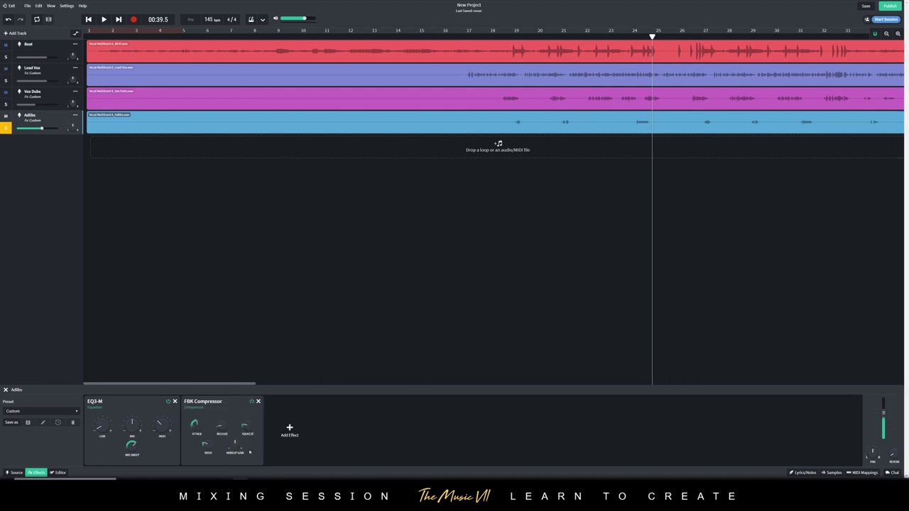
{"action": "key", "text": "space"}
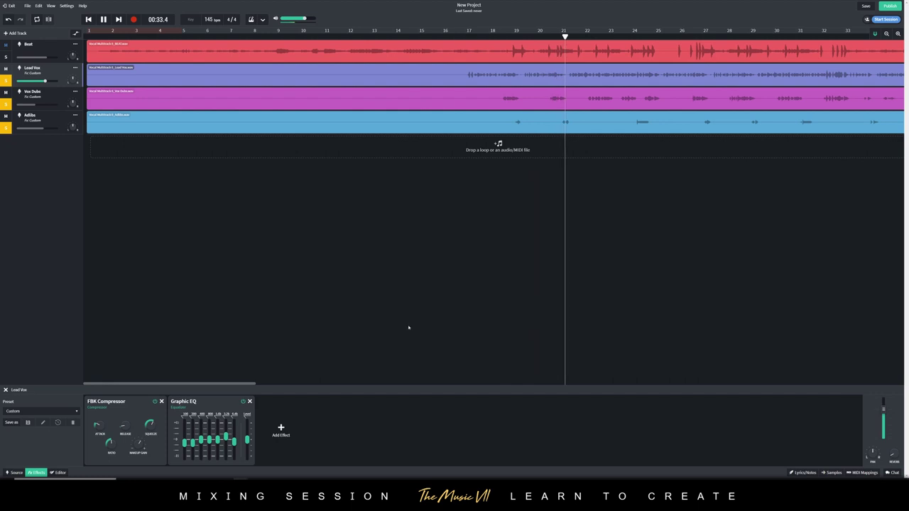
- Try a Filter Echo delay on Lead Vox from bar 17, then remove it
{"action": "key", "text": "space"}
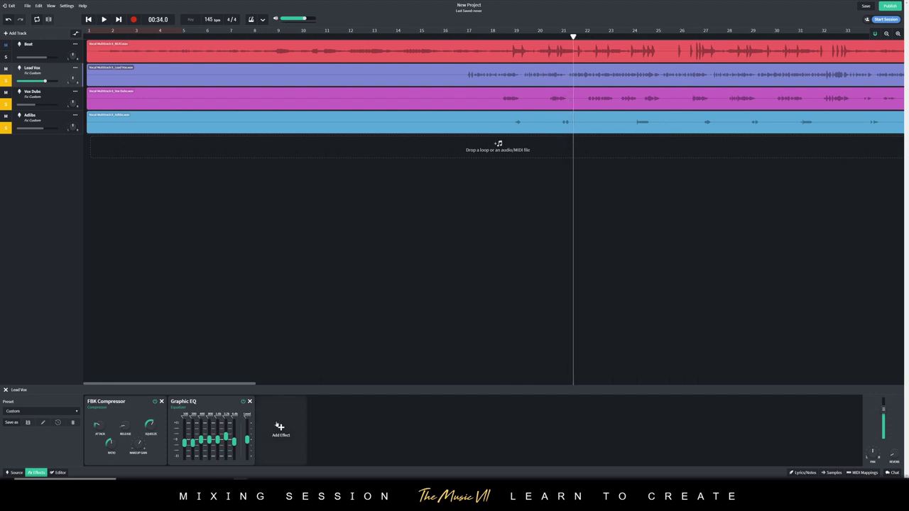
{"action": "left_click", "coordinate": [279, 426]}
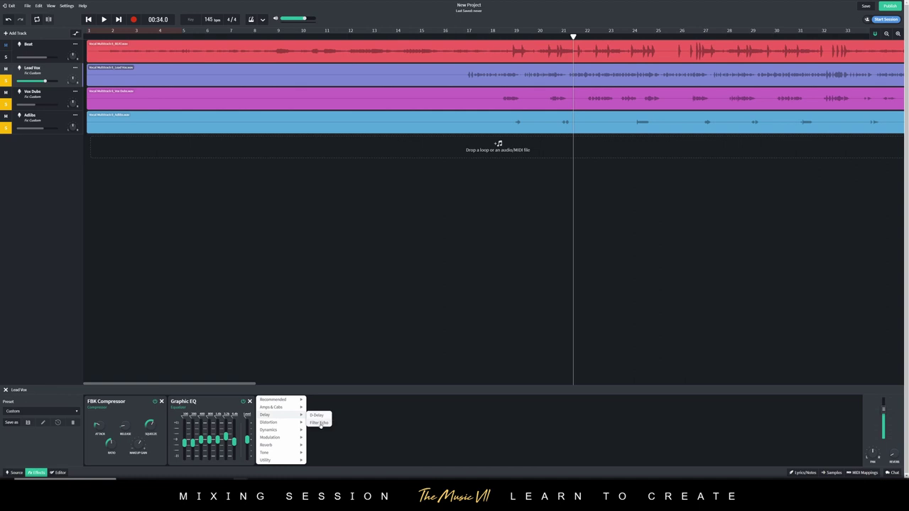
{"action": "left_click", "coordinate": [319, 423]}
{"action": "left_click", "coordinate": [474, 38]}
{"action": "key", "text": "space"}
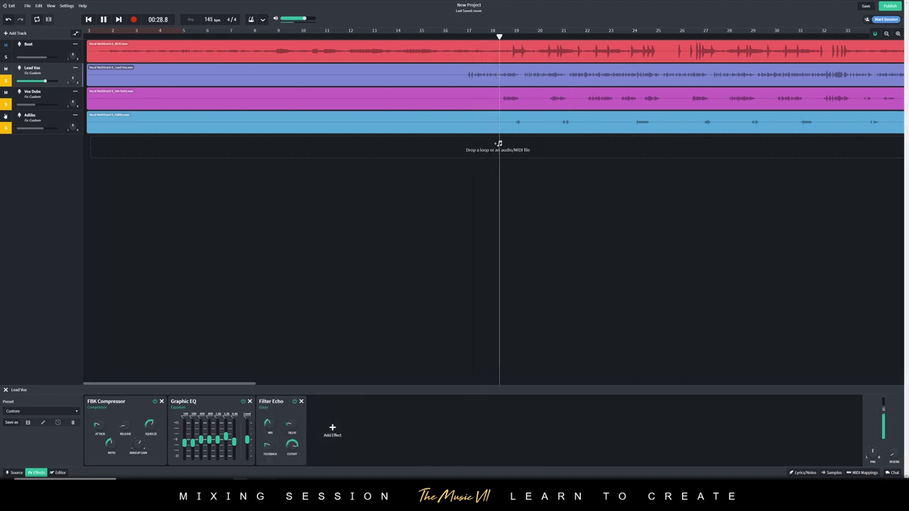
{"action": "key", "text": "space"}
{"action": "left_click", "coordinate": [301, 402]}
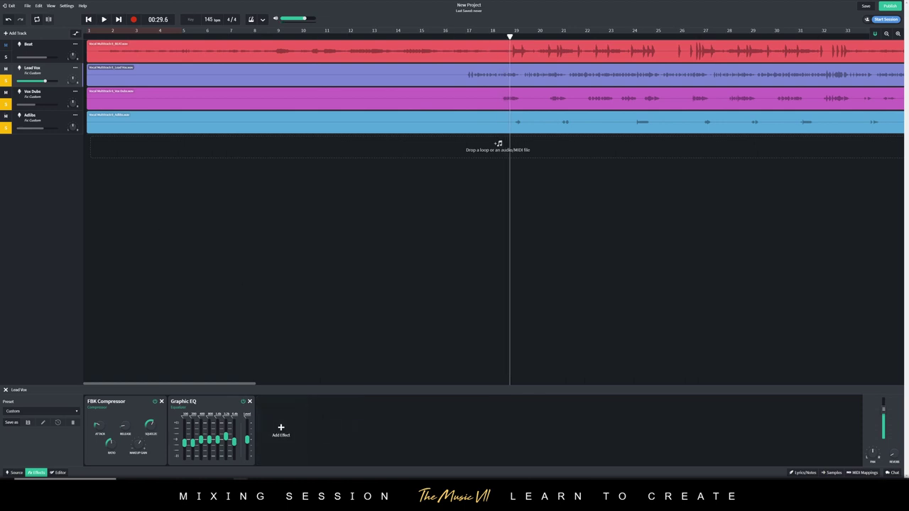
- Add a Filter Echo delay to the Adlibs chain instead
{"action": "left_click", "coordinate": [32, 117]}
{"action": "left_click", "coordinate": [303, 406]}
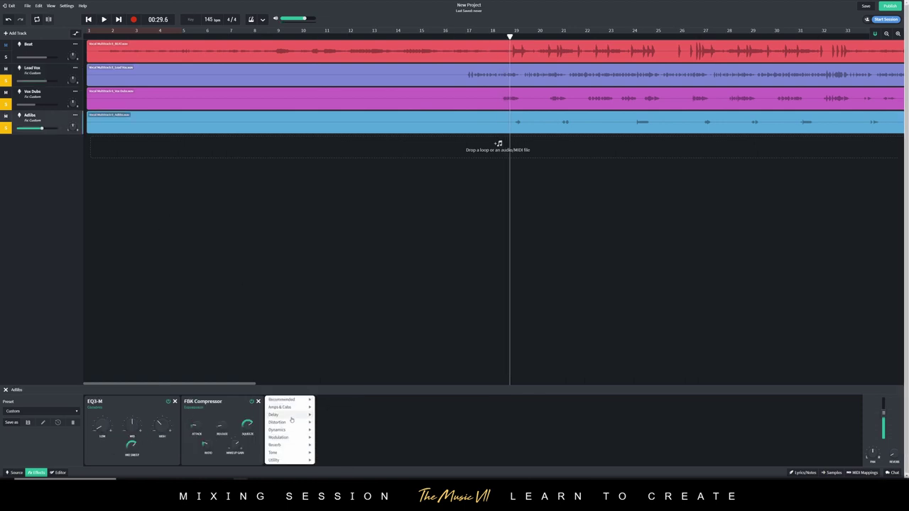
{"action": "left_click", "coordinate": [328, 423]}
{"action": "left_click", "coordinate": [9, 92]}
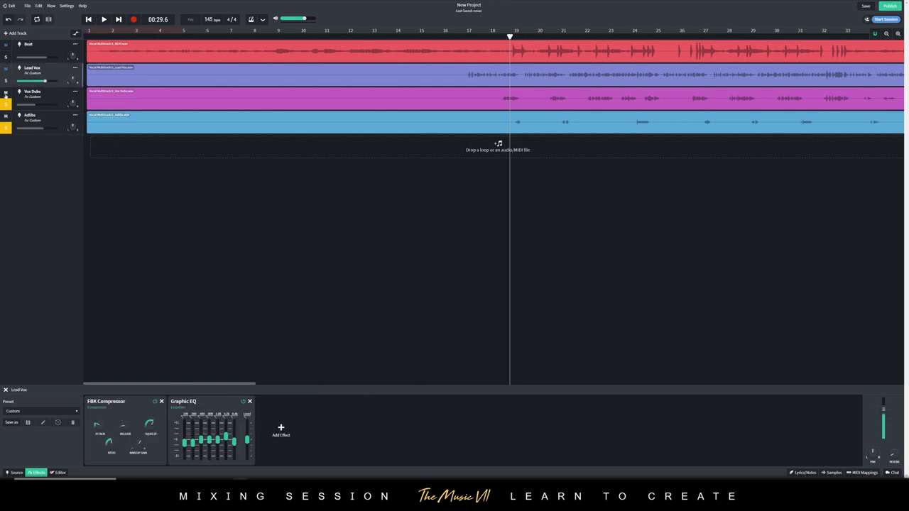
{"action": "left_click", "coordinate": [35, 116]}
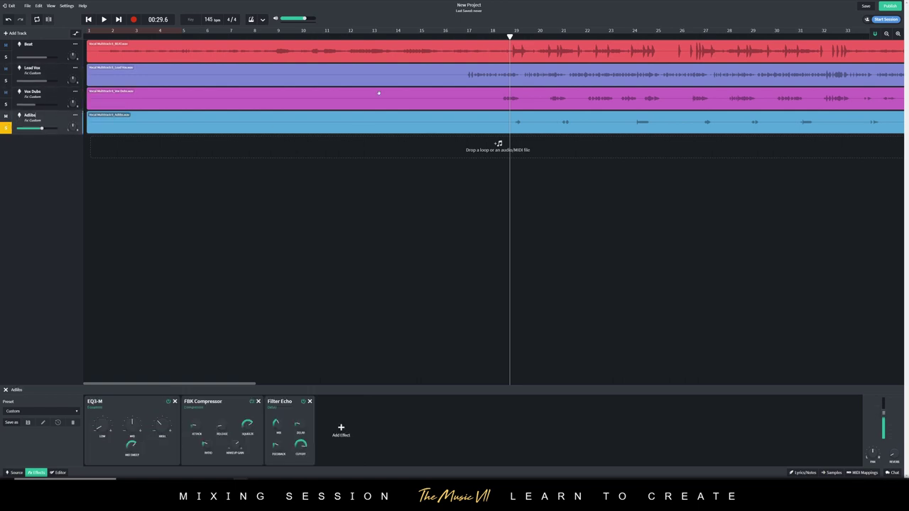
- During playback, lengthen the Adlibs Filter Echo delay to 550 ms
{"action": "left_click", "coordinate": [479, 41]}
{"action": "key", "text": "space"}
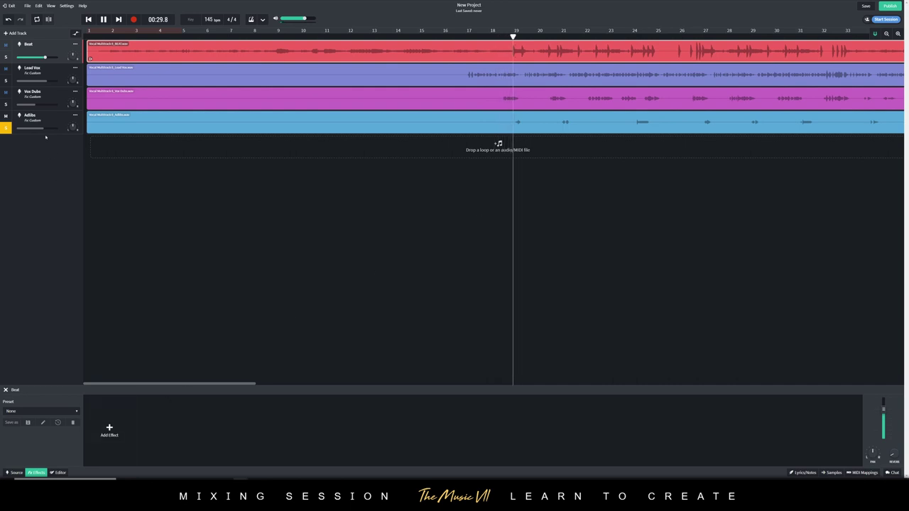
{"action": "left_click", "coordinate": [35, 121]}
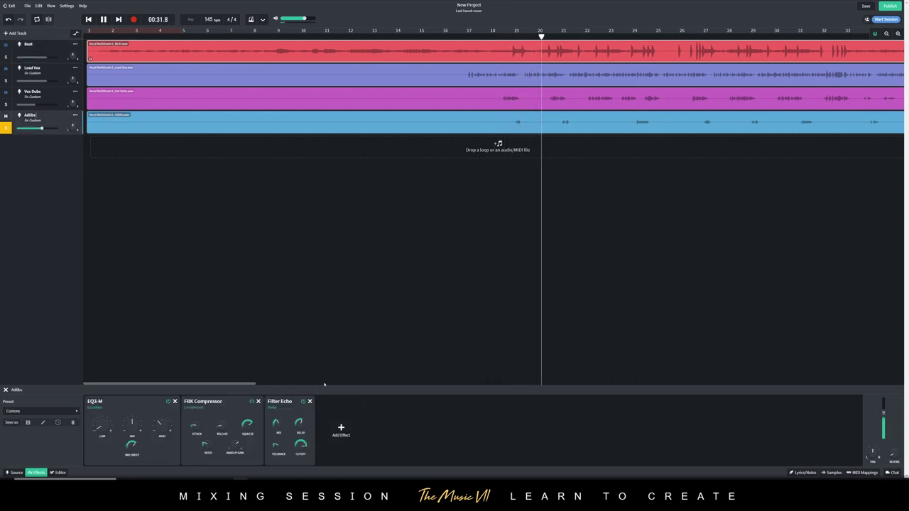
{"action": "left_click_drag", "start_coordinate": [301, 428], "coordinate": [301, 415]}
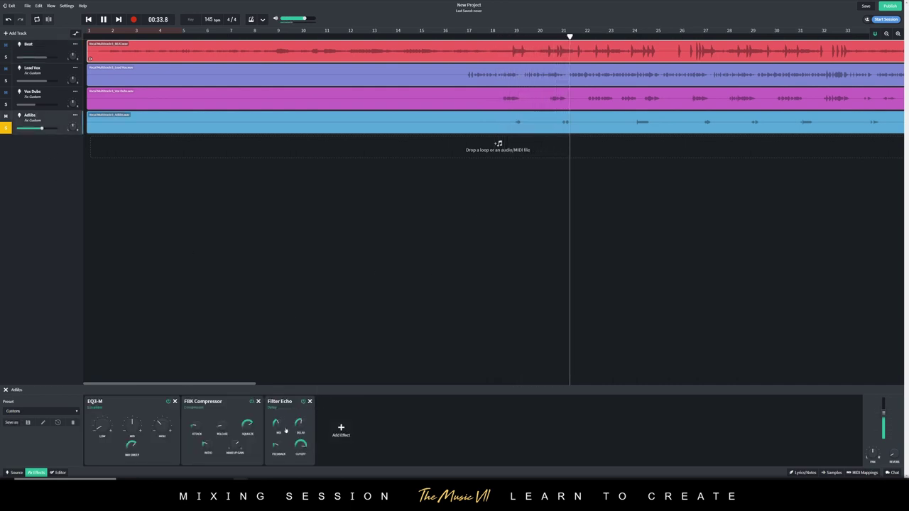
{"action": "mouse_move", "coordinate": [278, 445]}
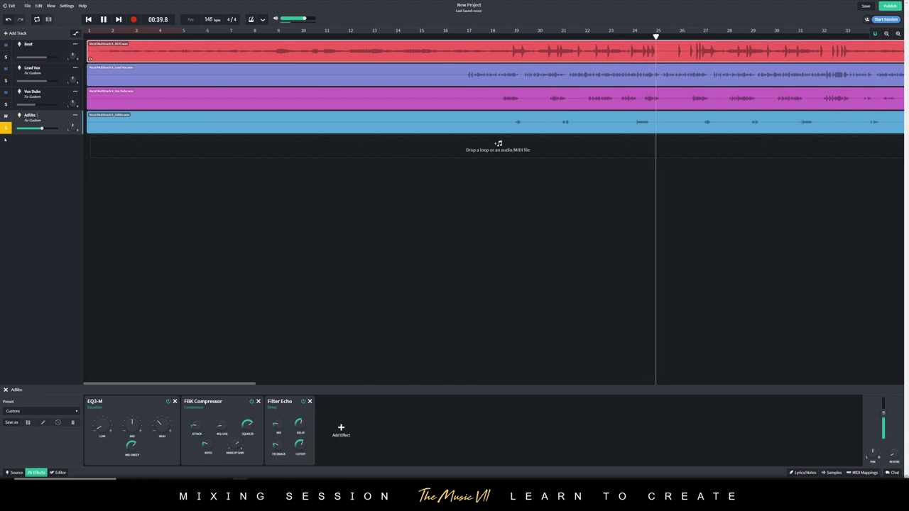
- Audition the result while switching between the Vox Dubs, Lead Vox and Adlibs chains
{"action": "left_click", "coordinate": [8, 105]}
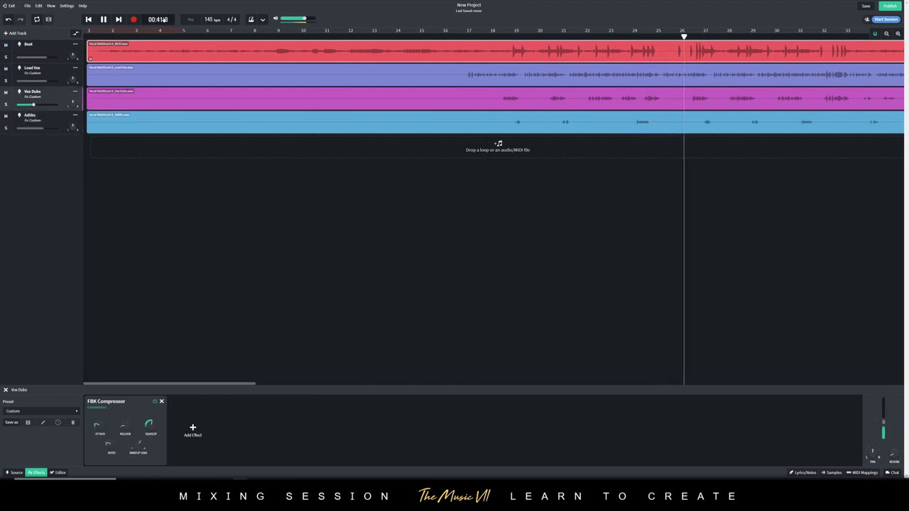
{"action": "key", "text": "space"}
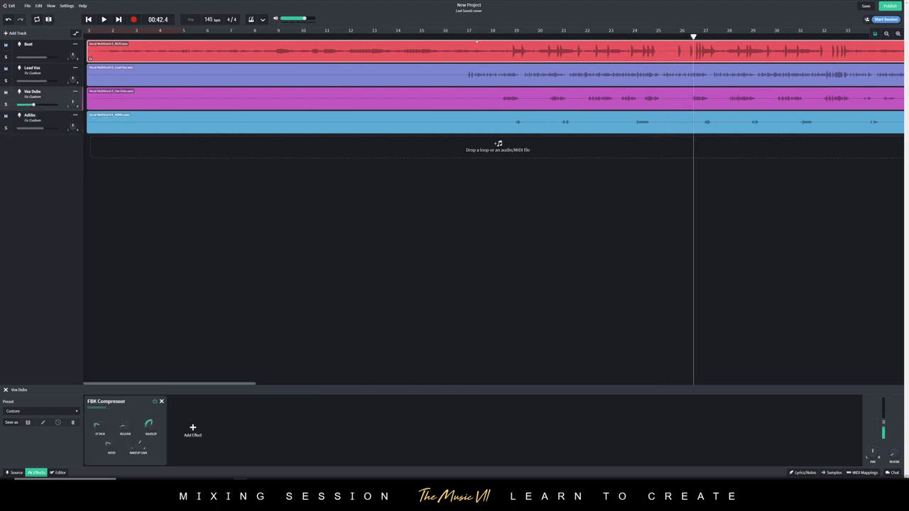
{"action": "key", "text": "space"}
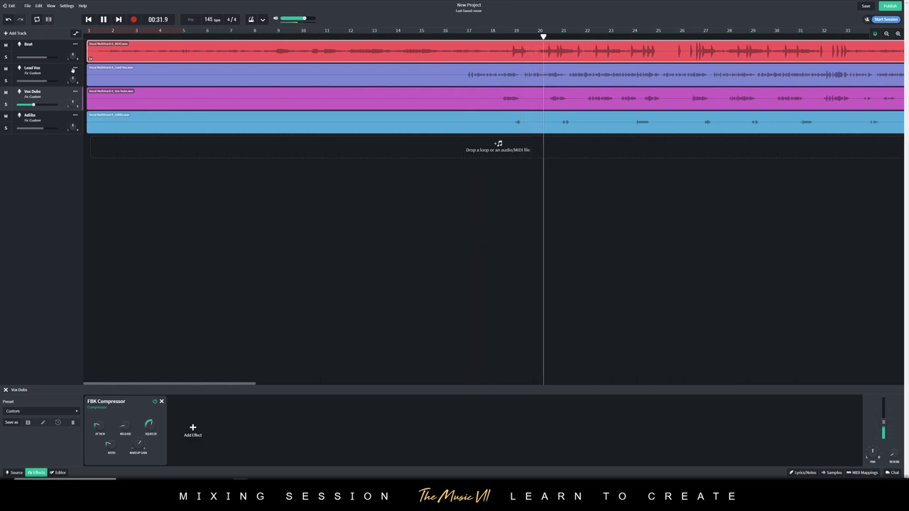
{"action": "left_click", "coordinate": [43, 71]}
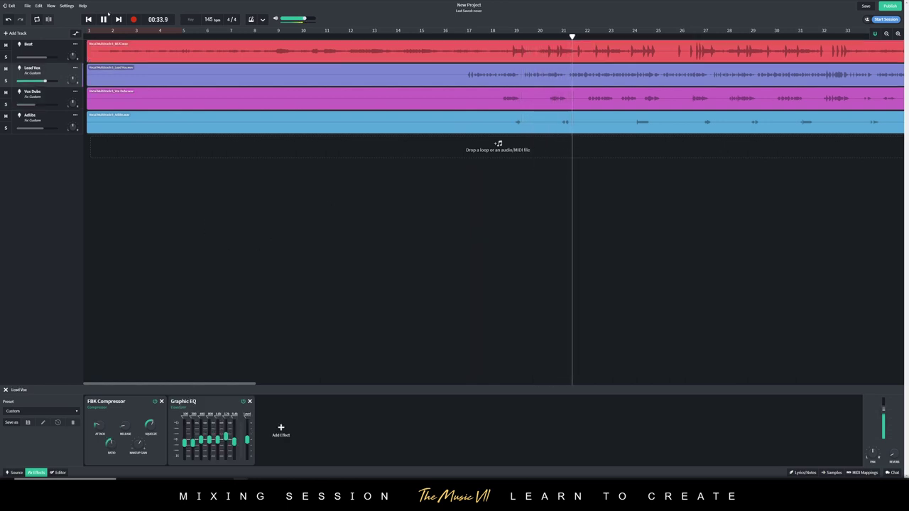
{"action": "left_click", "coordinate": [100, 126]}
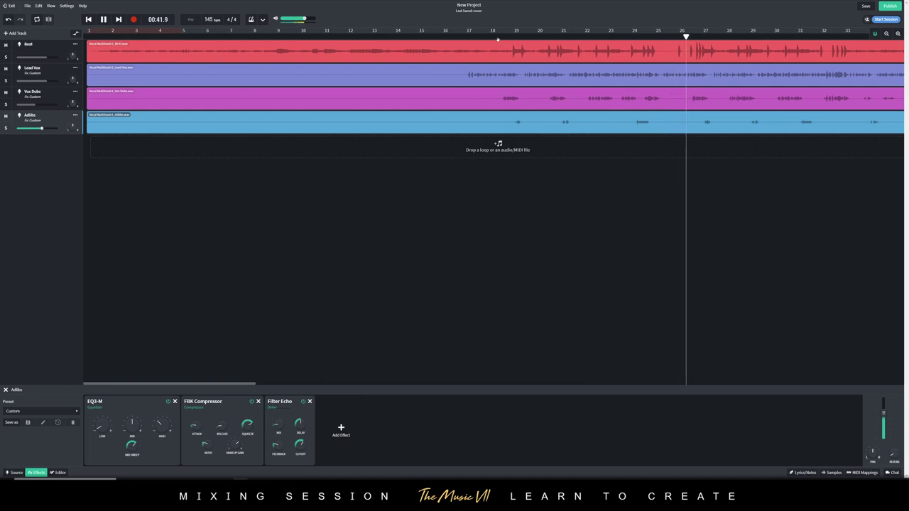
{"action": "key", "text": "space"}
{"action": "left_click", "coordinate": [37, 74]}
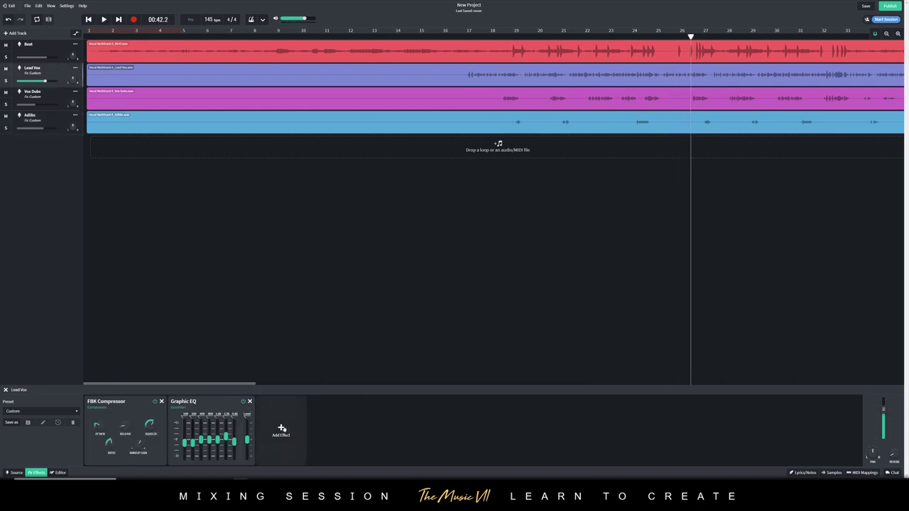
- Add a Studio Reverb to Lead Vox and turn its mix down to 2.5
{"action": "left_click", "coordinate": [281, 429]}
{"action": "mouse_move", "coordinate": [283, 429]}
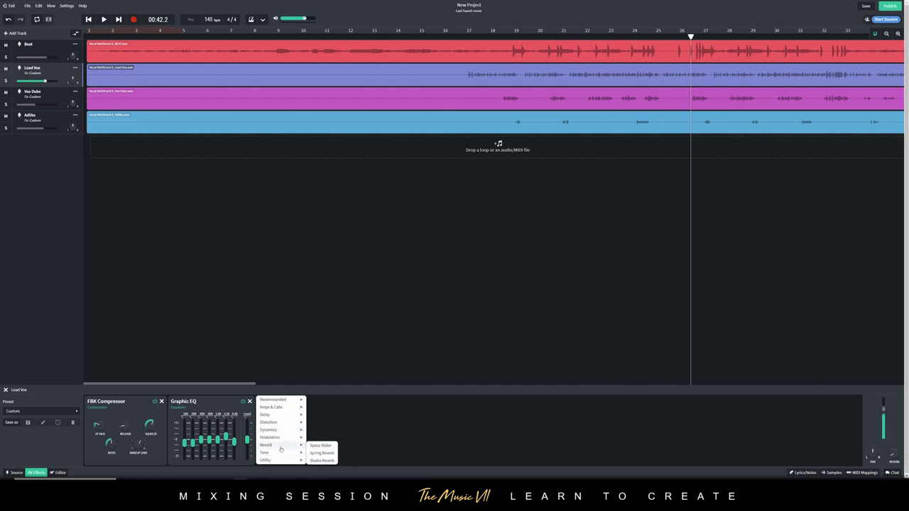
{"action": "left_click", "coordinate": [324, 461]}
{"action": "key", "text": "space"}
{"action": "left_click", "coordinate": [472, 36]}
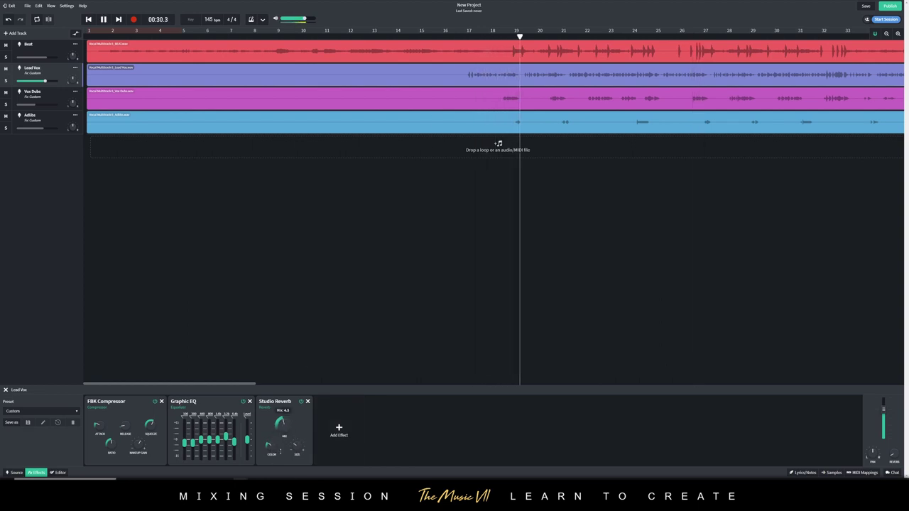
{"action": "left_click_drag", "start_coordinate": [282, 423], "coordinate": [280, 465]}
- Audition the three vocals soloed together, clear all solos, and mute the Beat track
{"action": "left_click", "coordinate": [6, 80]}
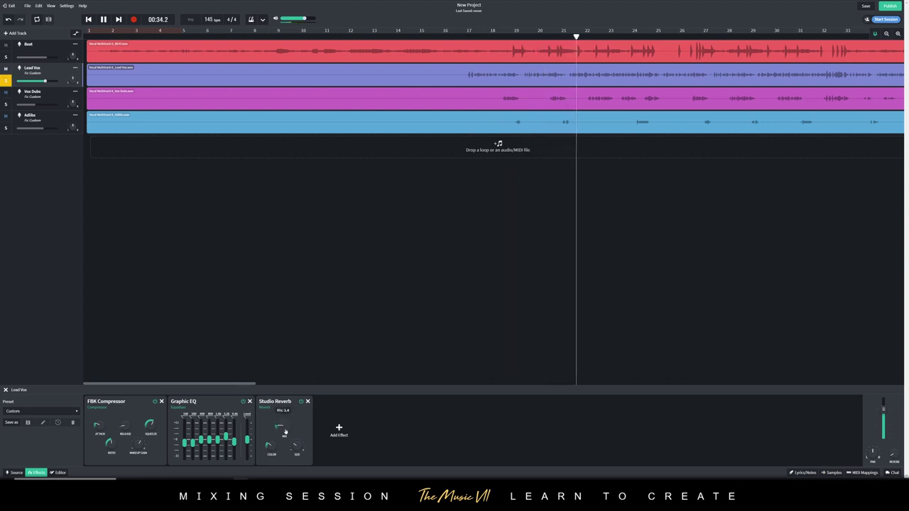
{"action": "left_click", "coordinate": [454, 37]}
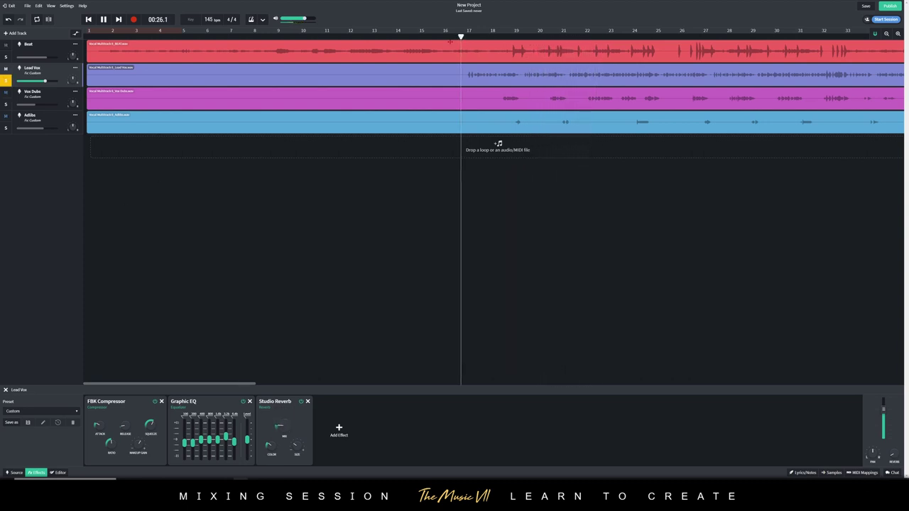
{"action": "left_click", "coordinate": [6, 103]}
{"action": "left_click", "coordinate": [6, 128]}
{"action": "left_click", "coordinate": [6, 80]}
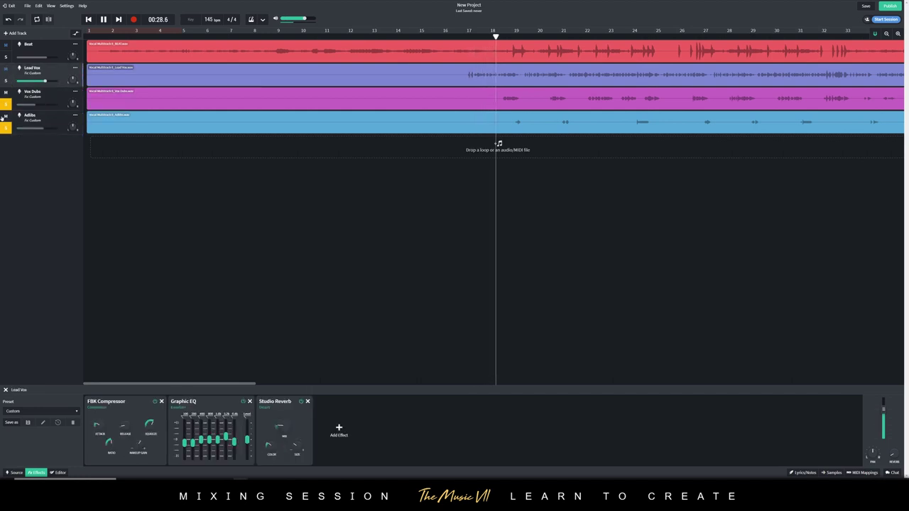
{"action": "left_click", "coordinate": [7, 104]}
{"action": "left_click", "coordinate": [6, 128]}
{"action": "left_click", "coordinate": [6, 45]}
{"action": "left_click", "coordinate": [52, 79]}
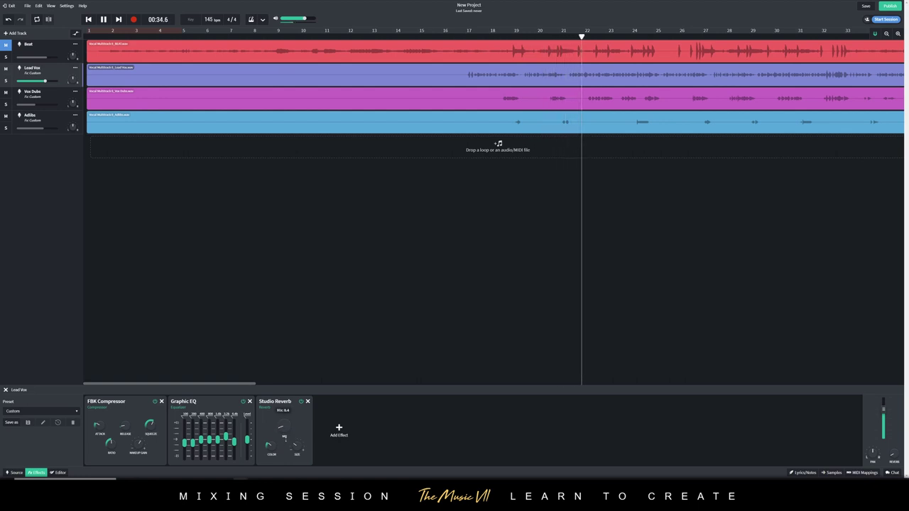
{"action": "key", "text": "space"}
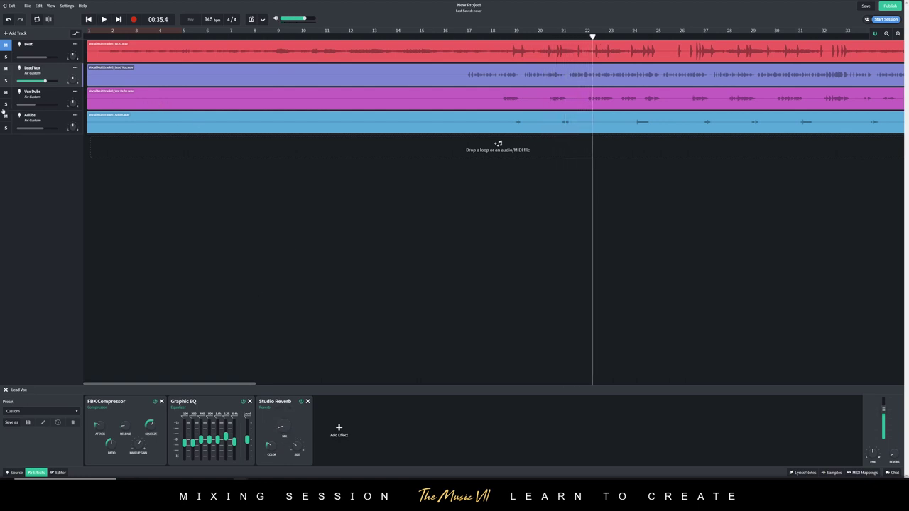
- Add a Spring Reverb to Vox Dubs and play it back
{"action": "left_click", "coordinate": [39, 99]}
{"action": "left_click", "coordinate": [181, 430]}
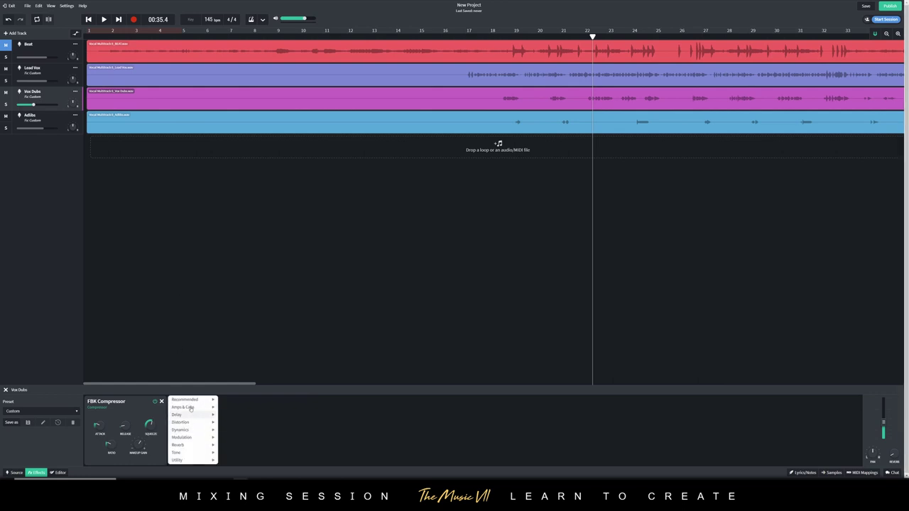
{"action": "left_click", "coordinate": [233, 453]}
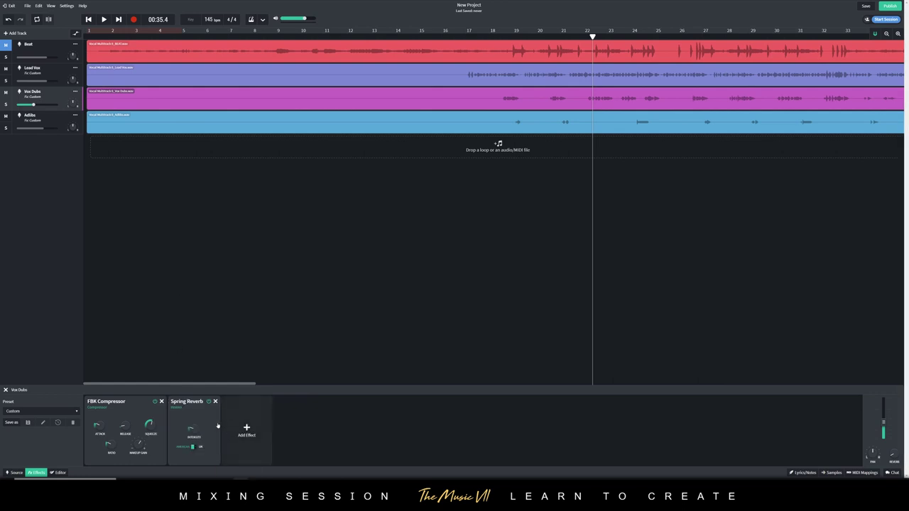
{"action": "key", "text": "space"}
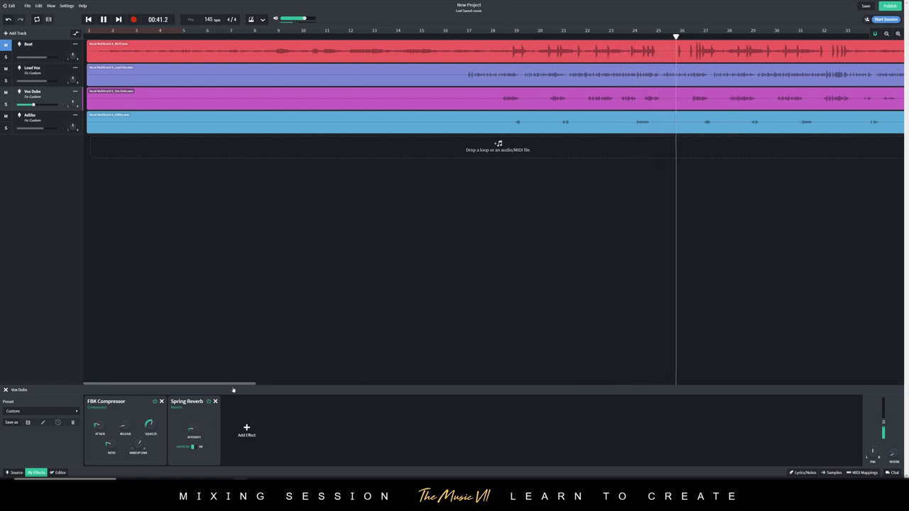
- Try a Studio Reverb on Adlibs, remove it, and raise Adlibs volume to +0.7 dB
{"action": "left_click", "coordinate": [135, 125]}
{"action": "key", "text": "space"}
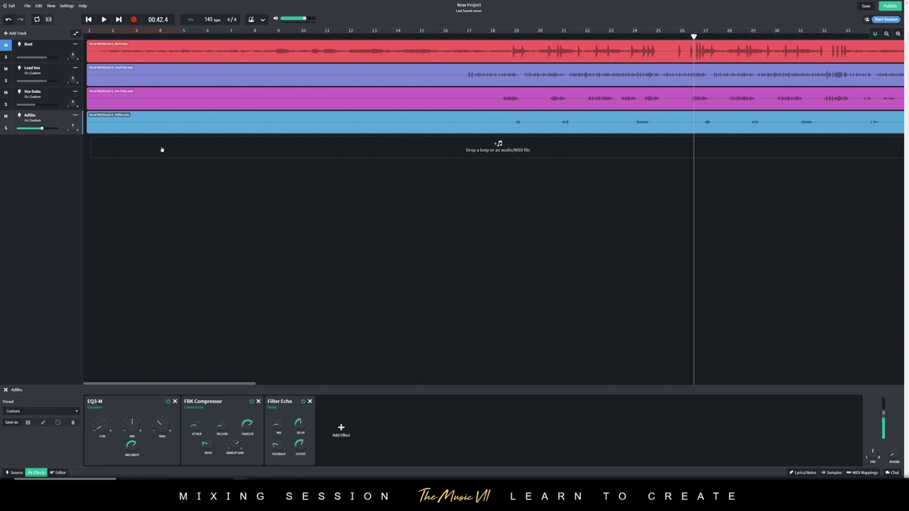
{"action": "left_click", "coordinate": [334, 415]}
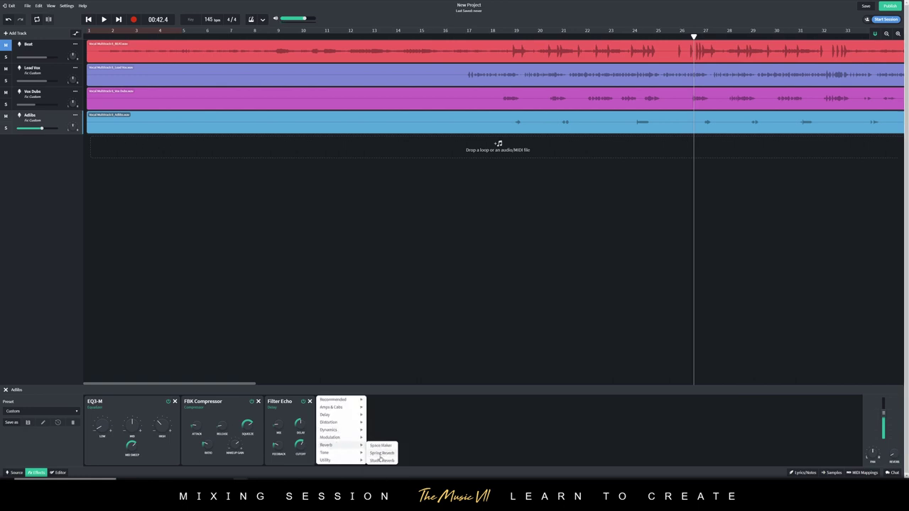
{"action": "left_click", "coordinate": [381, 460]}
{"action": "left_click", "coordinate": [341, 430]}
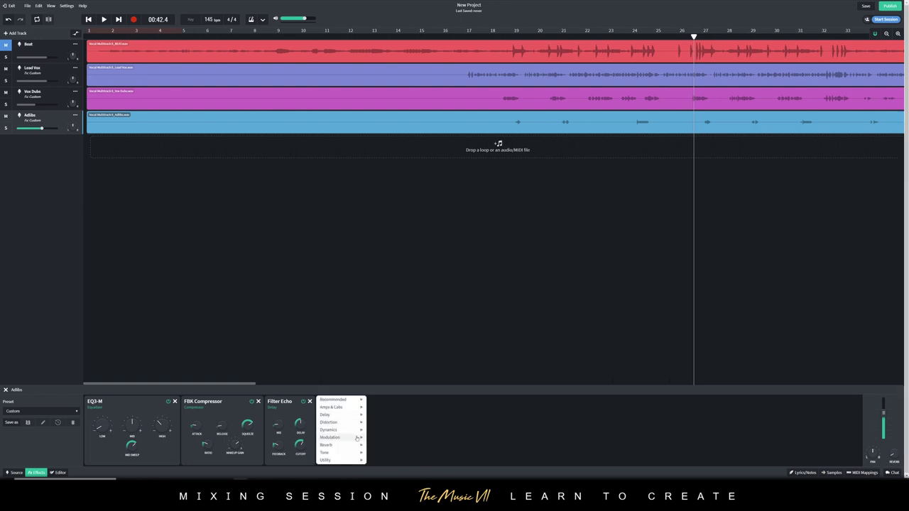
{"action": "mouse_move", "coordinate": [353, 438]}
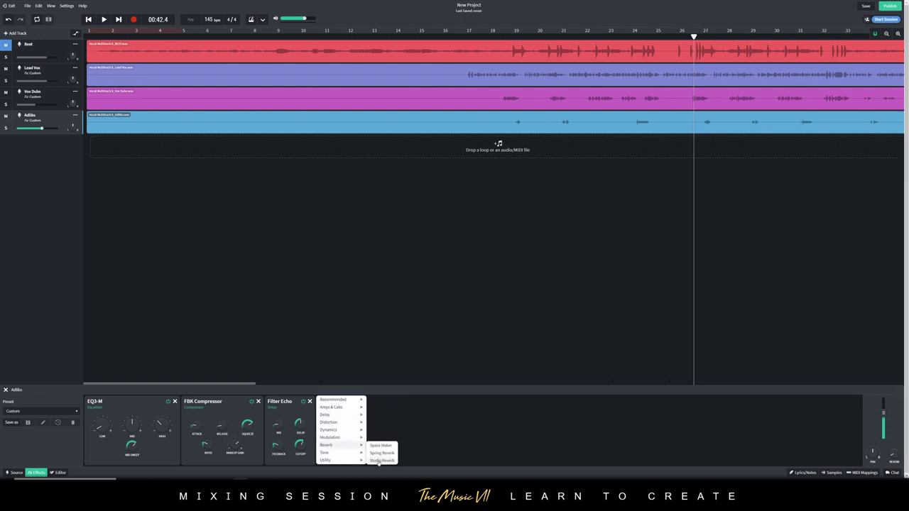
{"action": "left_click", "coordinate": [380, 460]}
{"action": "key", "text": "space"}
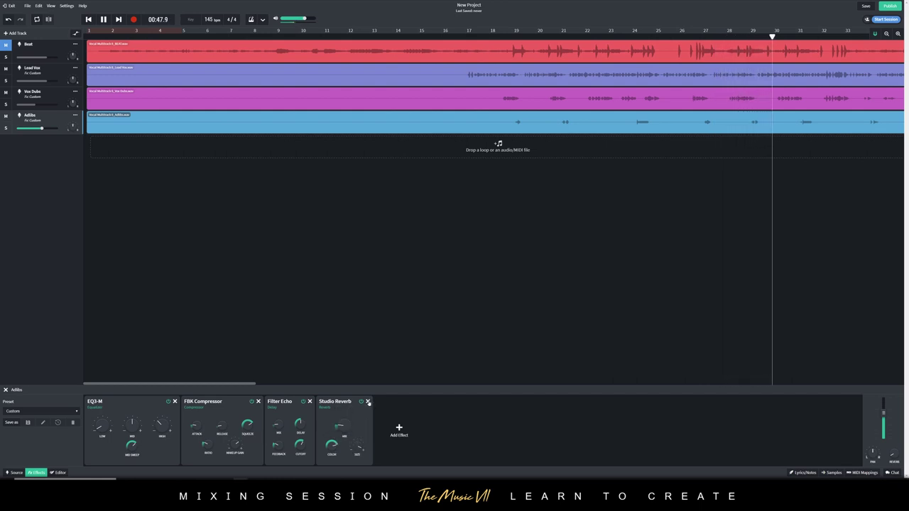
{"action": "left_click", "coordinate": [368, 402]}
{"action": "left_click_drag", "start_coordinate": [44, 128], "coordinate": [47, 130]}
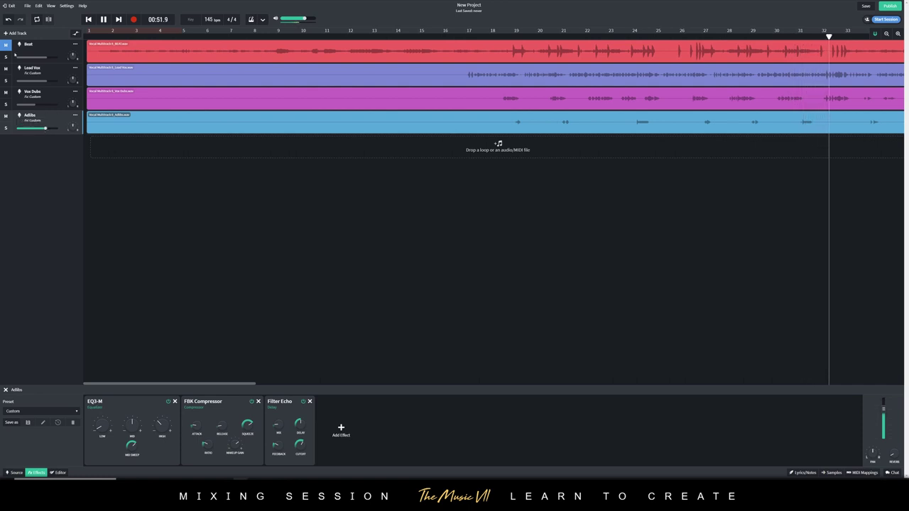
- Set Beat to +1.4 dB, Lead Vox to +2.0 dB and Vox Dubs to -1.3 dB during playback
{"action": "key", "text": "space"}
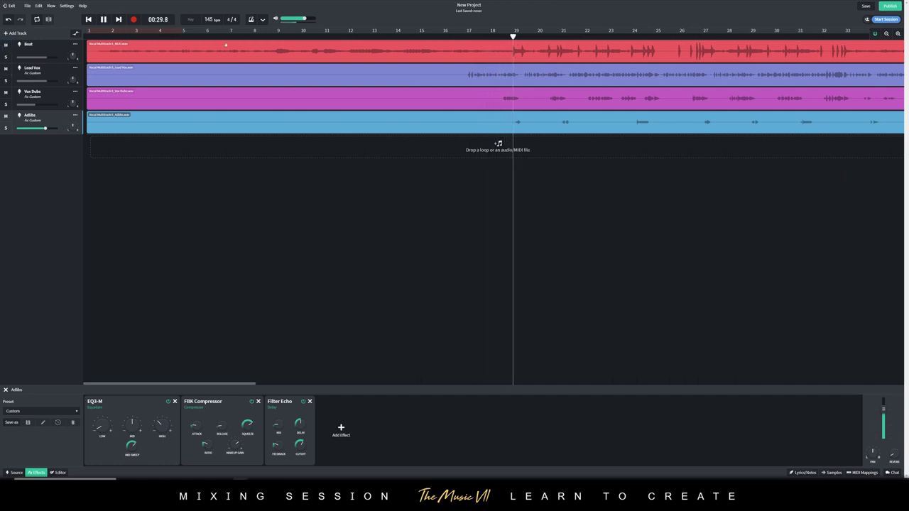
{"action": "left_click", "coordinate": [48, 58]}
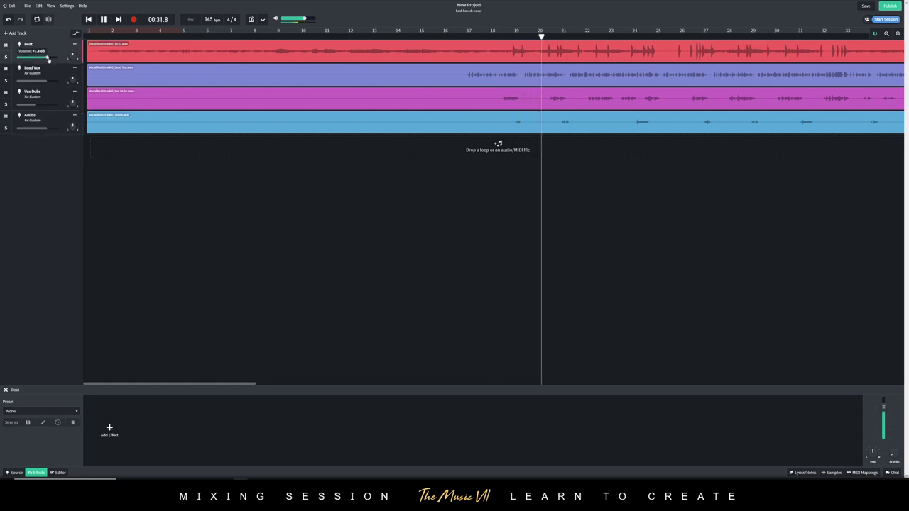
{"action": "left_click", "coordinate": [117, 82]}
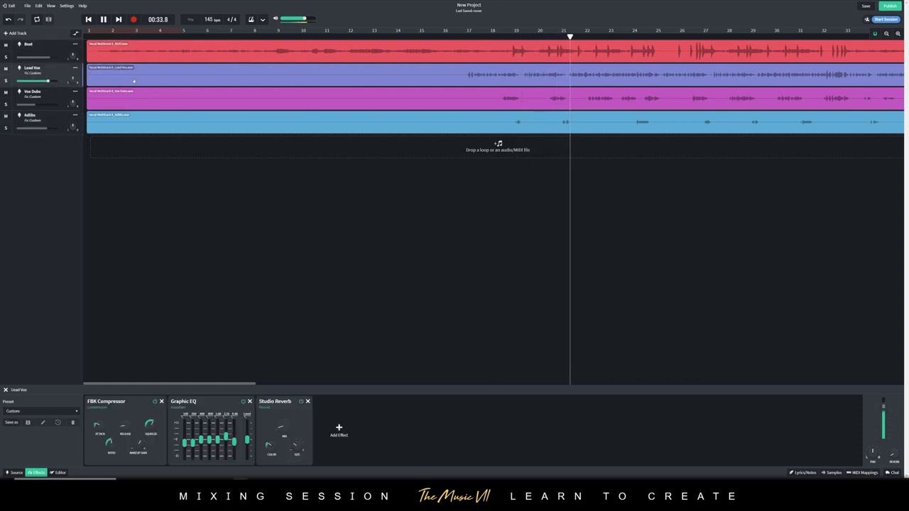
{"action": "left_click", "coordinate": [39, 106]}
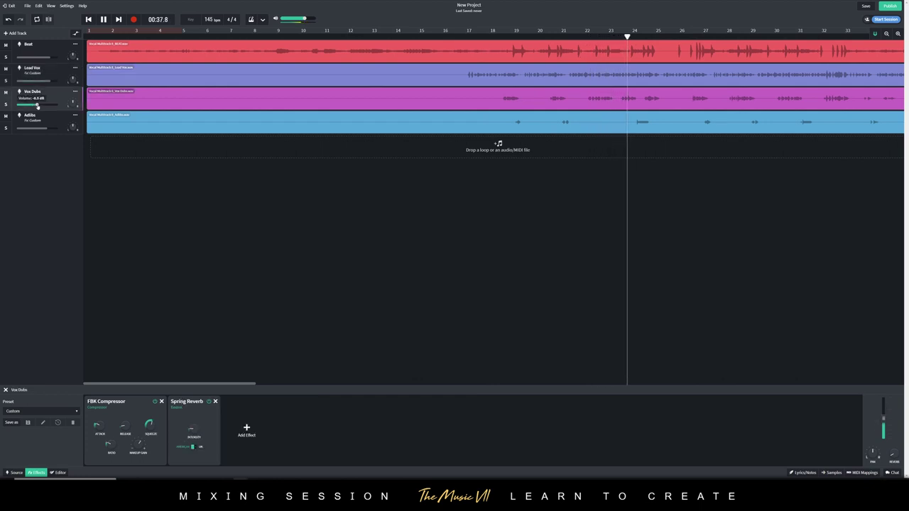
{"action": "left_click", "coordinate": [50, 80]}
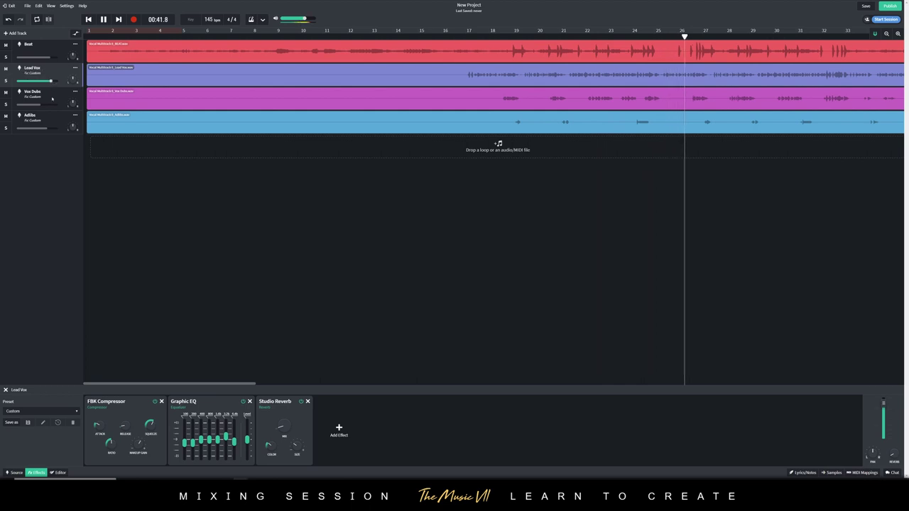
{"action": "left_click", "coordinate": [44, 104]}
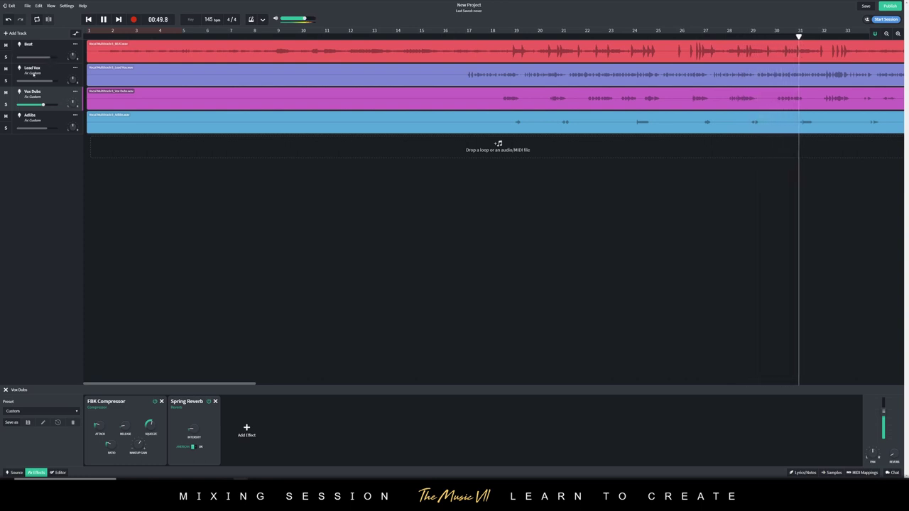
{"action": "left_click", "coordinate": [33, 73]}
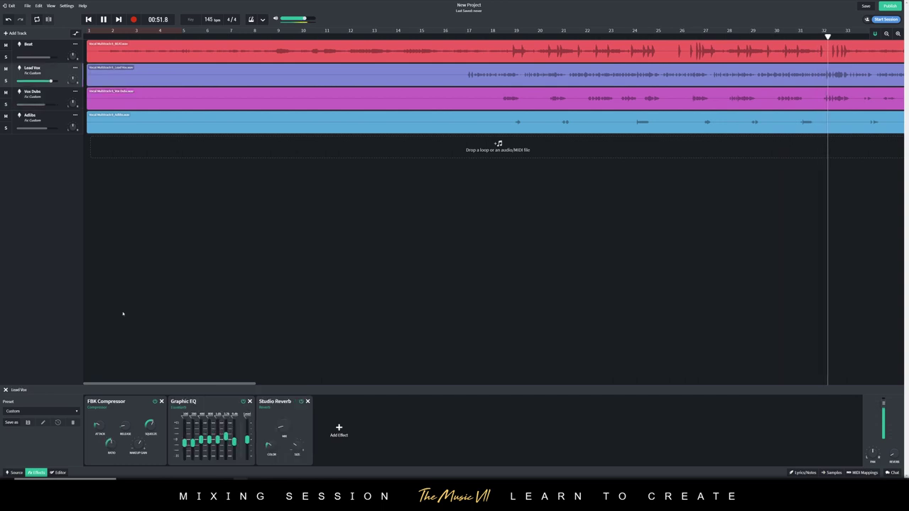
{"action": "left_click", "coordinate": [463, 57]}
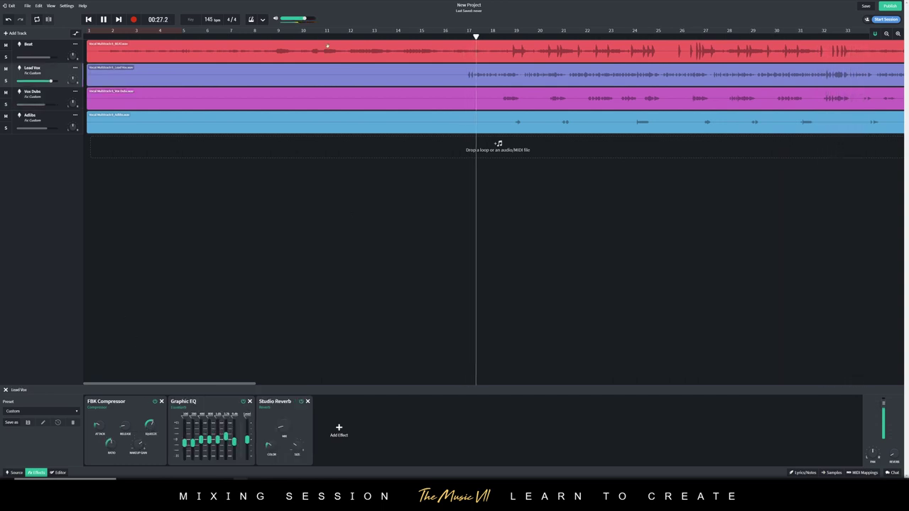
{"action": "mouse_move", "coordinate": [54, 58]}
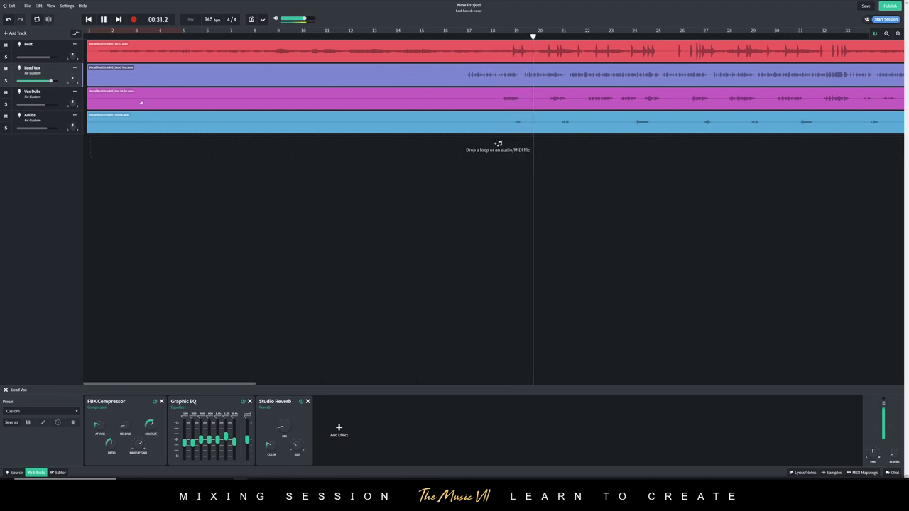
{"action": "key", "text": "space"}
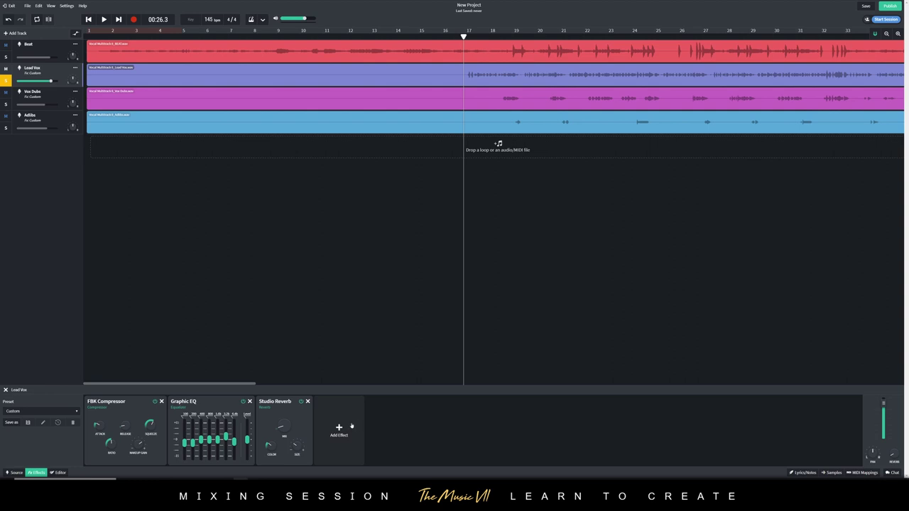
- Add a Noise Gate to Lead Vox, move it to the first slot, and play from bar 17
{"action": "left_click", "coordinate": [338, 430]}
{"action": "mouse_move", "coordinate": [331, 432]}
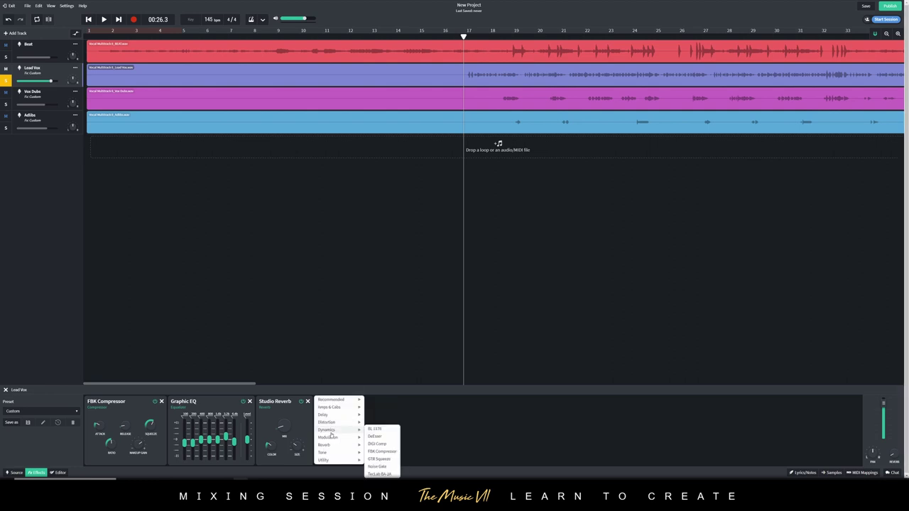
{"action": "left_click", "coordinate": [376, 466]}
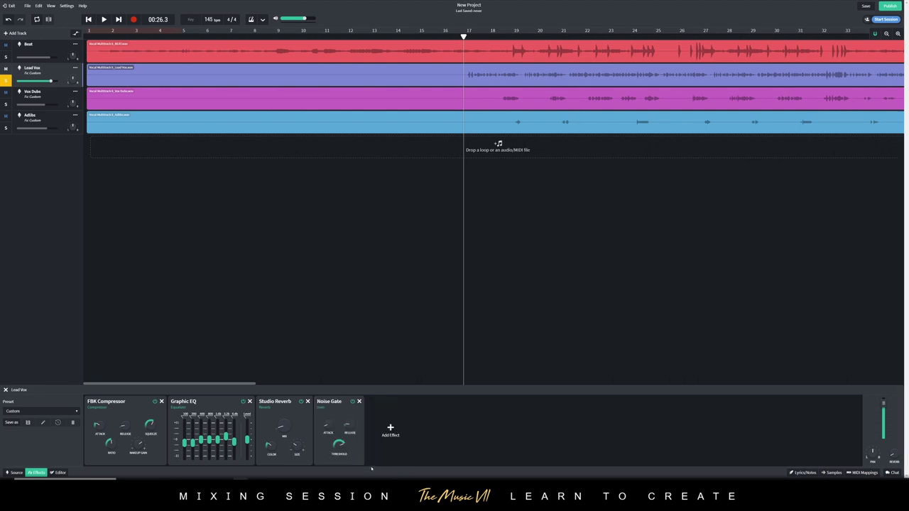
{"action": "left_click_drag", "start_coordinate": [328, 406], "coordinate": [106, 408]}
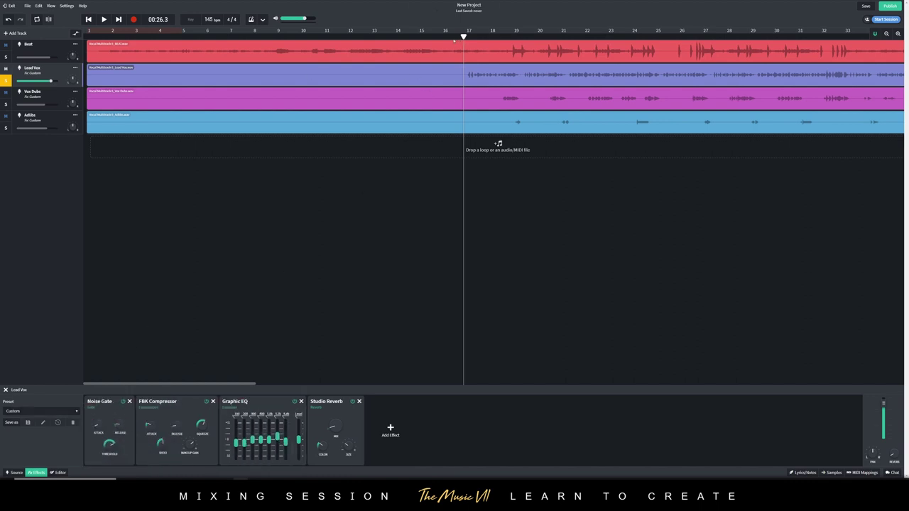
{"action": "left_click", "coordinate": [453, 37]}
{"action": "key", "text": "space"}
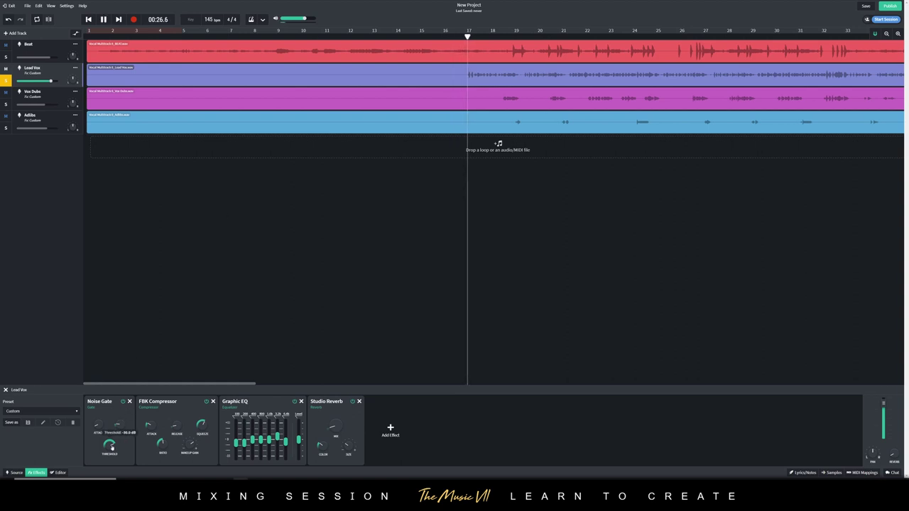
{"action": "mouse_move", "coordinate": [111, 446]}
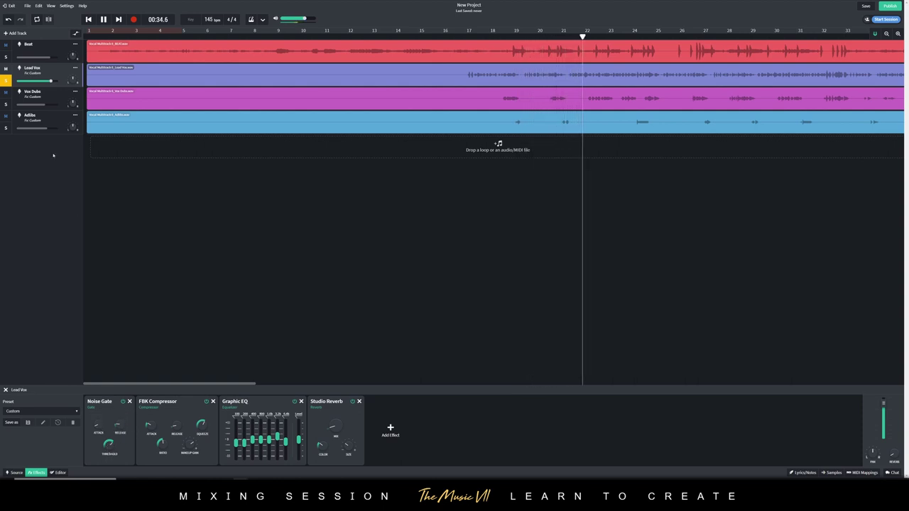
- Add a Noise Gate to the Adlibs chain and drag it ahead of EQ3-M
{"action": "key", "text": "space"}
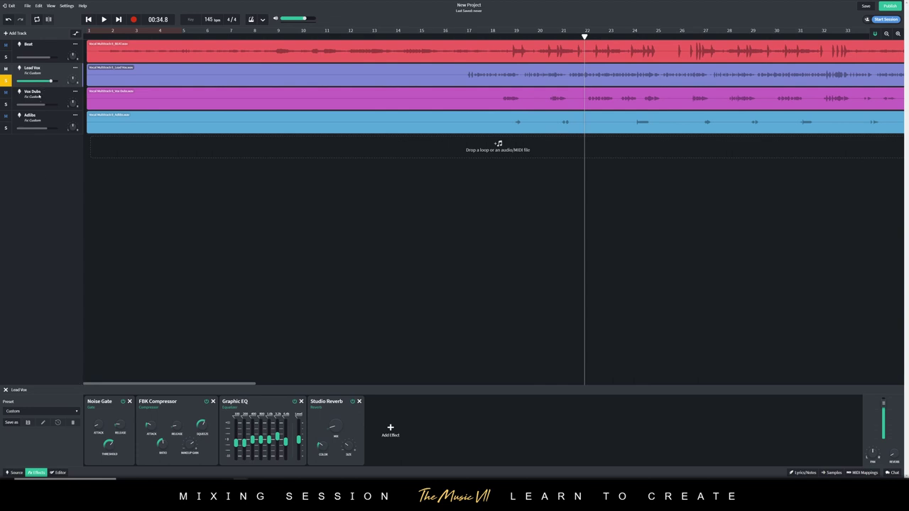
{"action": "left_click", "coordinate": [39, 95]}
{"action": "left_click", "coordinate": [7, 84]}
{"action": "left_click", "coordinate": [4, 128]}
{"action": "left_click", "coordinate": [341, 430]}
{"action": "mouse_move", "coordinate": [338, 431]}
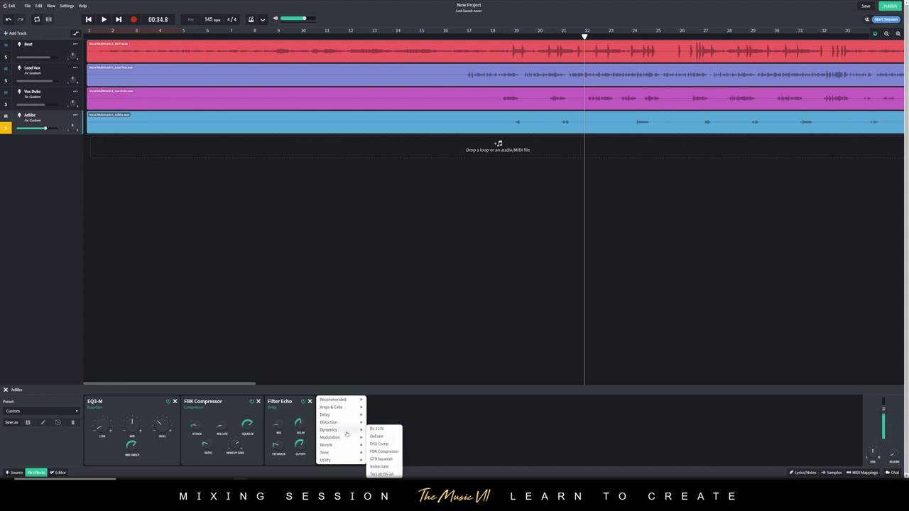
{"action": "left_click", "coordinate": [380, 467]}
{"action": "left_click_drag", "start_coordinate": [332, 406], "coordinate": [100, 402]}
- Play the gated adlibs around bars 19 to 24, then return the playhead to bar 16
{"action": "key", "text": "space"}
{"action": "left_click", "coordinate": [510, 40]}
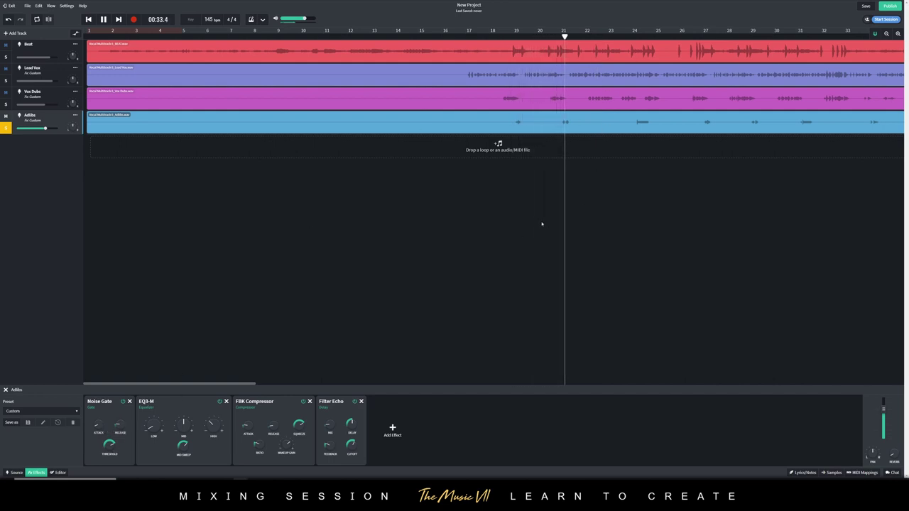
{"action": "left_click", "coordinate": [626, 44]}
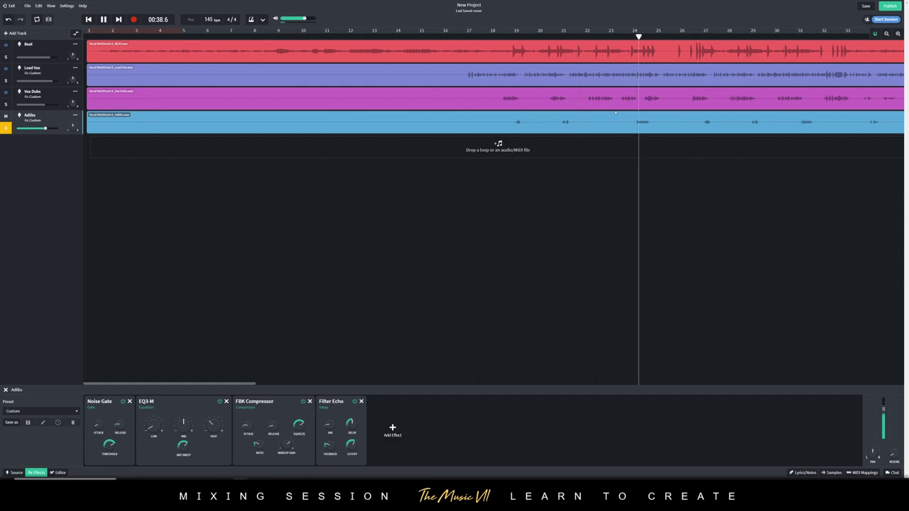
{"action": "key", "text": "space"}
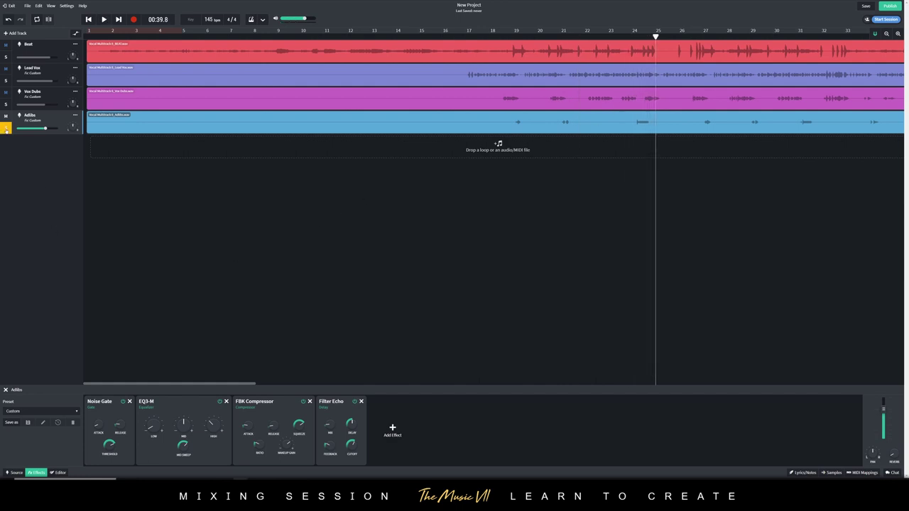
{"action": "left_click", "coordinate": [452, 39]}
- Play the four-track mix from bar 16 with the timeline zoomed out to the whole song, then stop
{"action": "key", "text": "space"}
{"action": "left_click", "coordinate": [886, 34]}
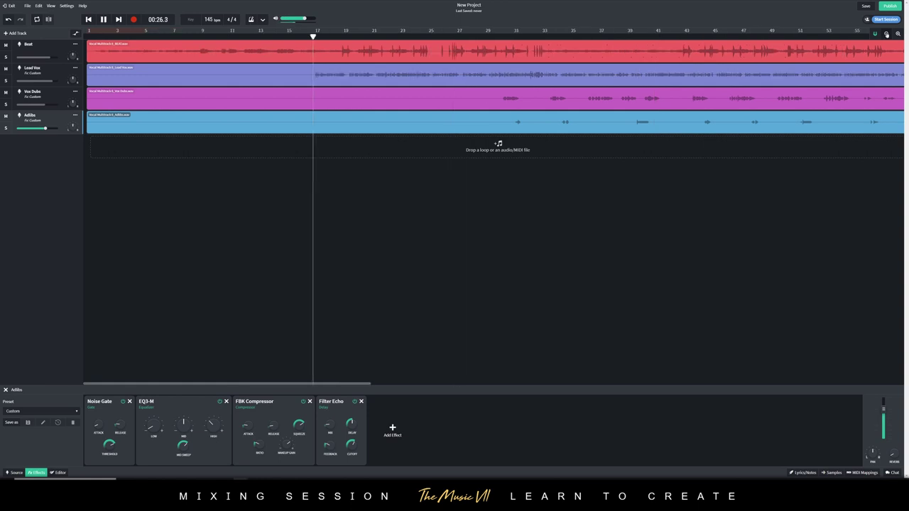
{"action": "left_click", "coordinate": [886, 33]}
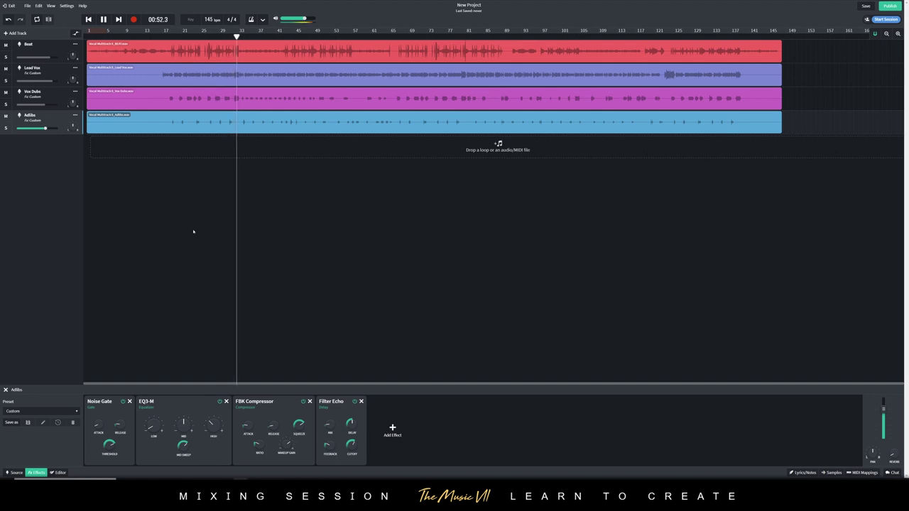
{"action": "key", "text": "space"}
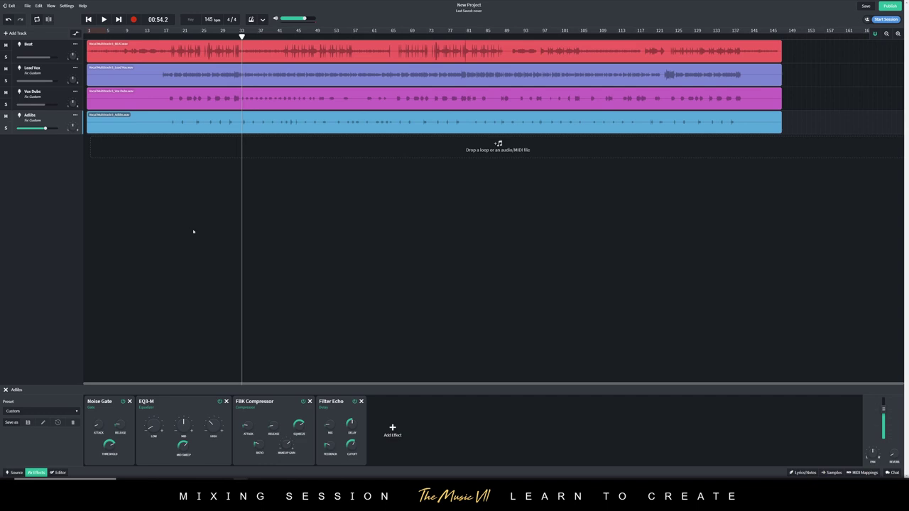